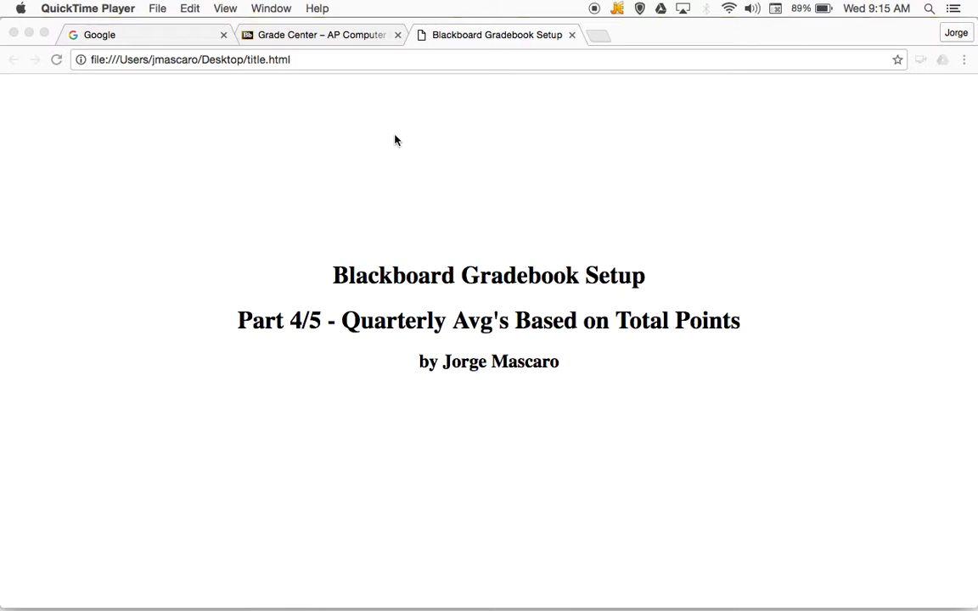
- In the Full Grade Center, start a calculated total column named "1st Q Total Points"
click(331, 39)
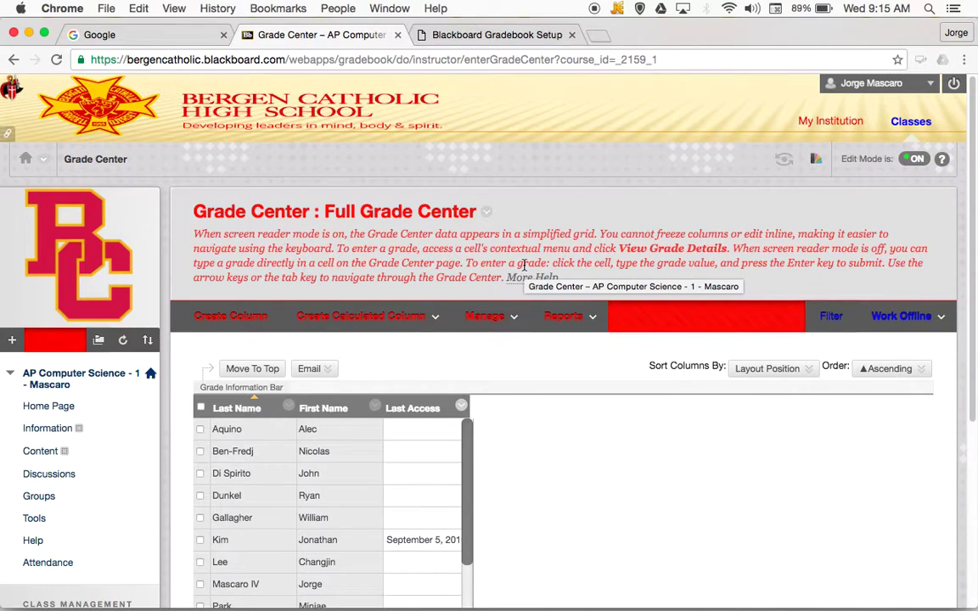
click(405, 314)
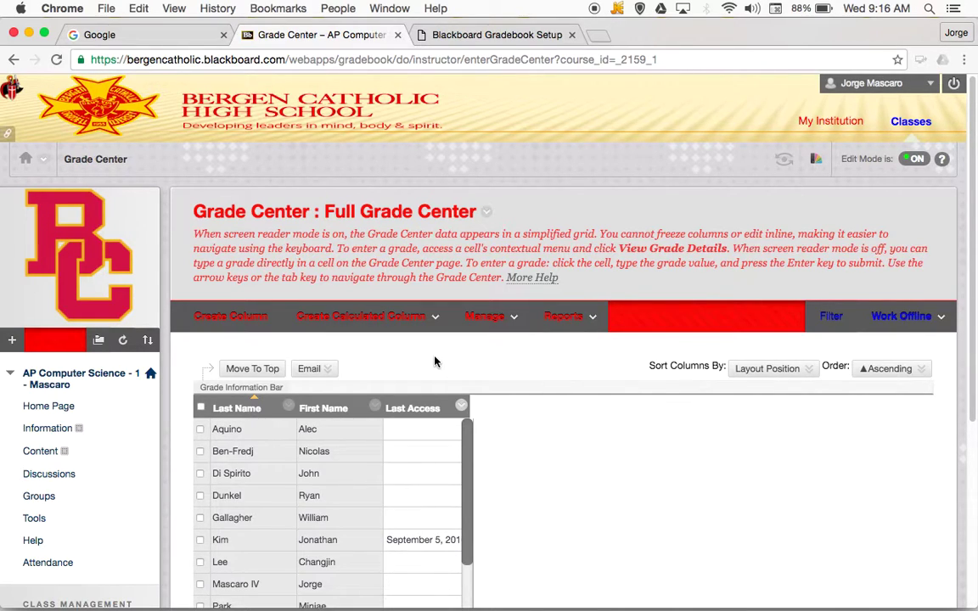
click(370, 319)
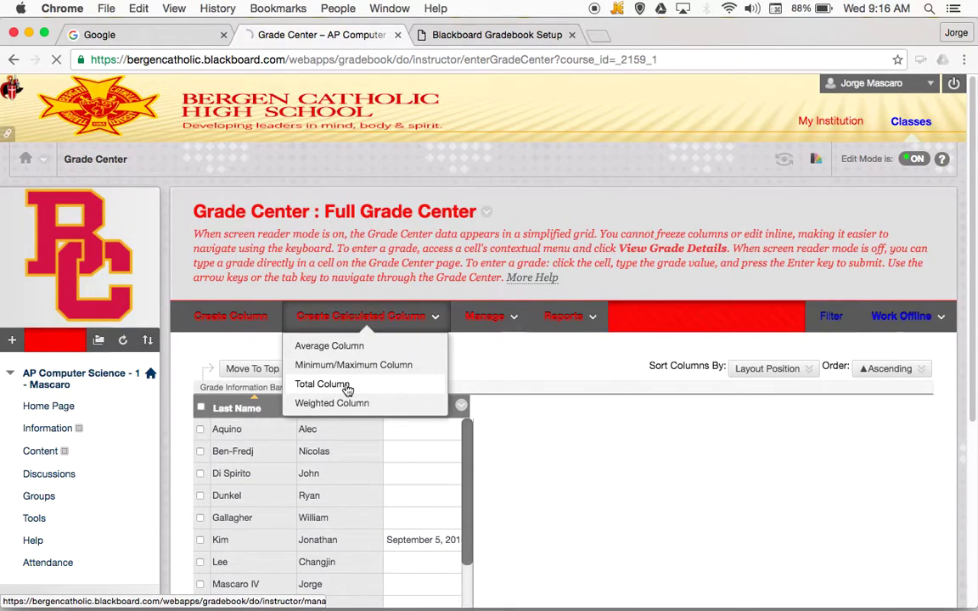
click(346, 387)
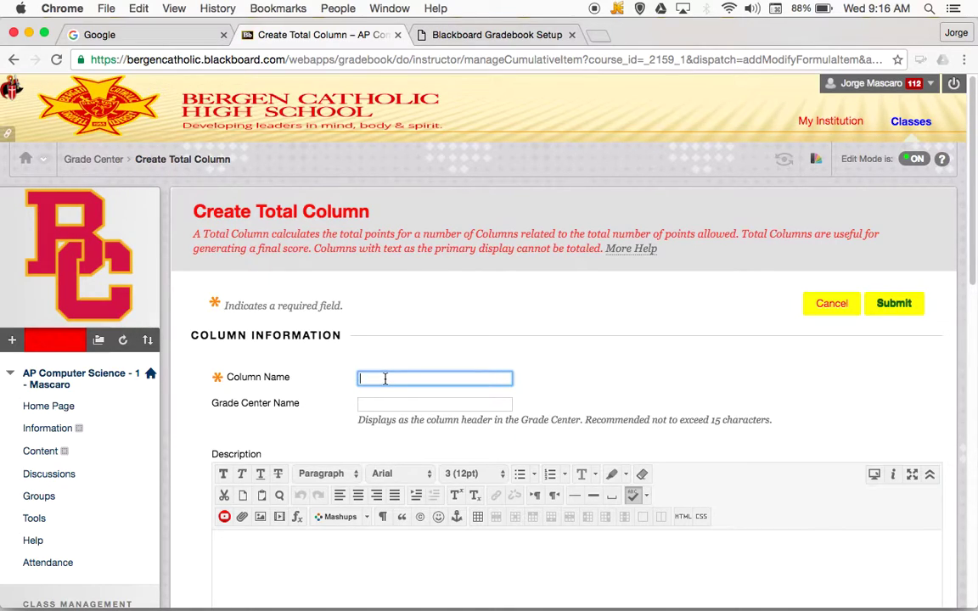
text(1st Q)
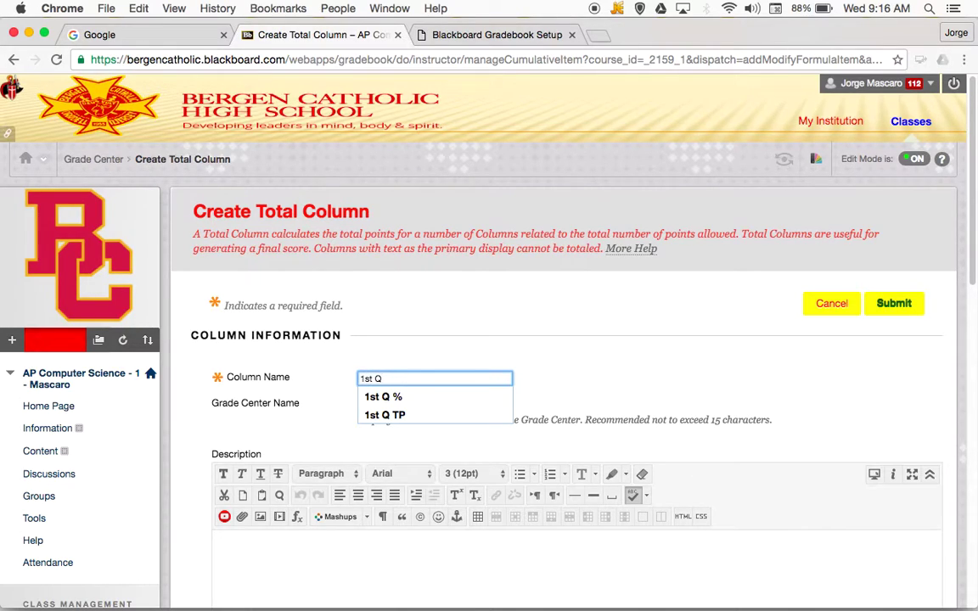
text( To)
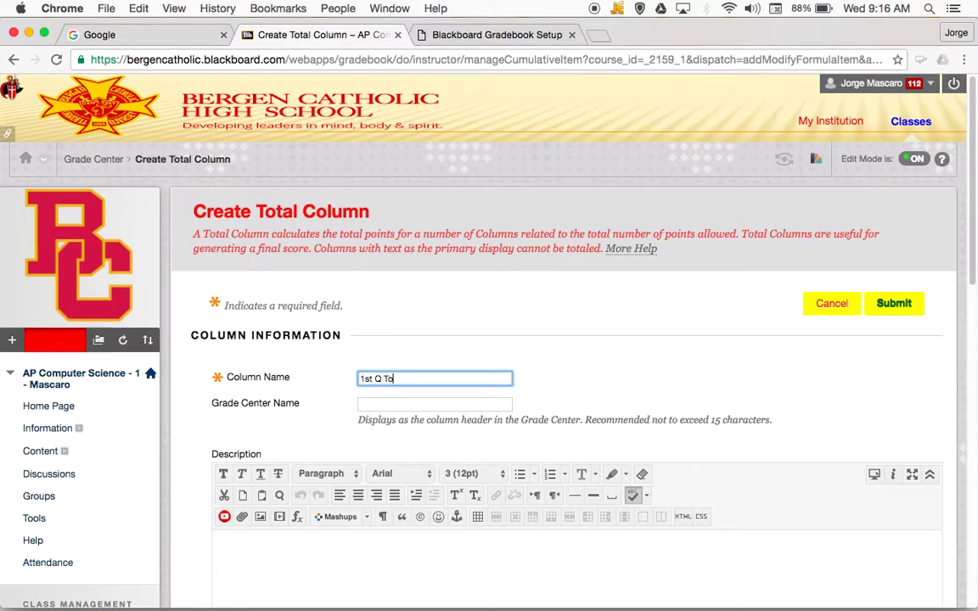
text(tal Points)
- Keep the total column's primary display as Score and set its grading period to 1st Quarter
scroll(207, 466, down, 1)
scroll(207, 465, down, 5)
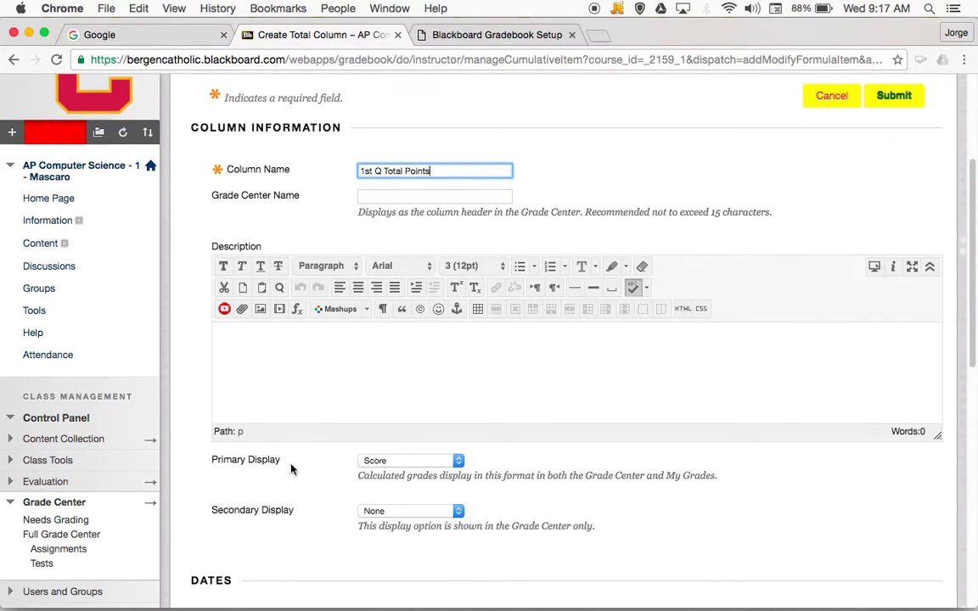
click(424, 462)
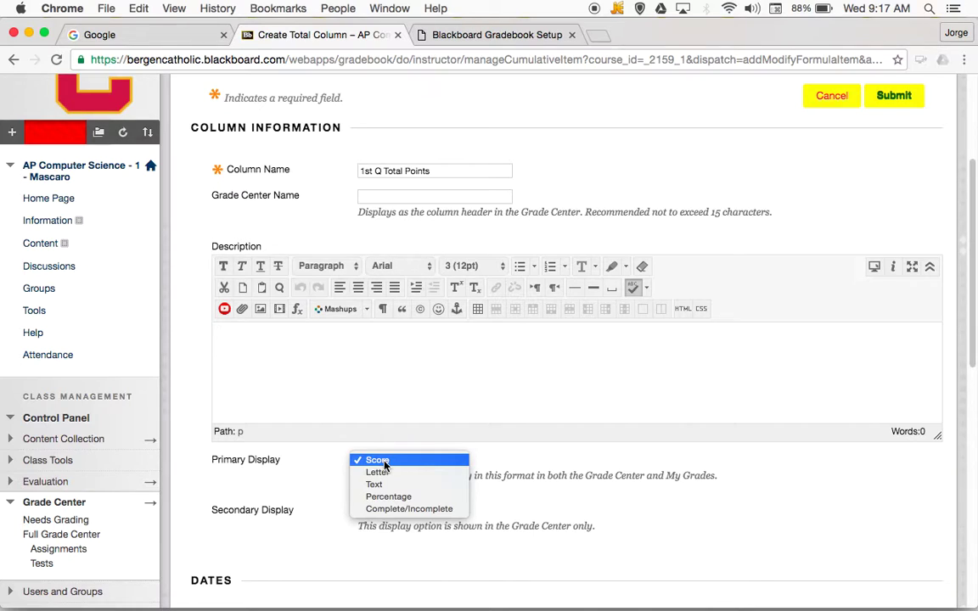
click(384, 461)
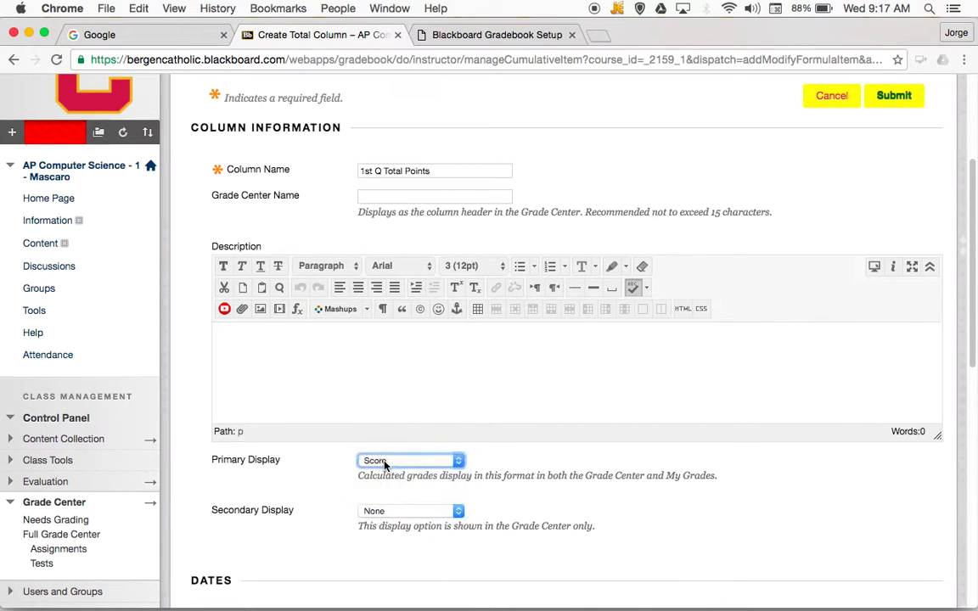
scroll(316, 530, down, 3)
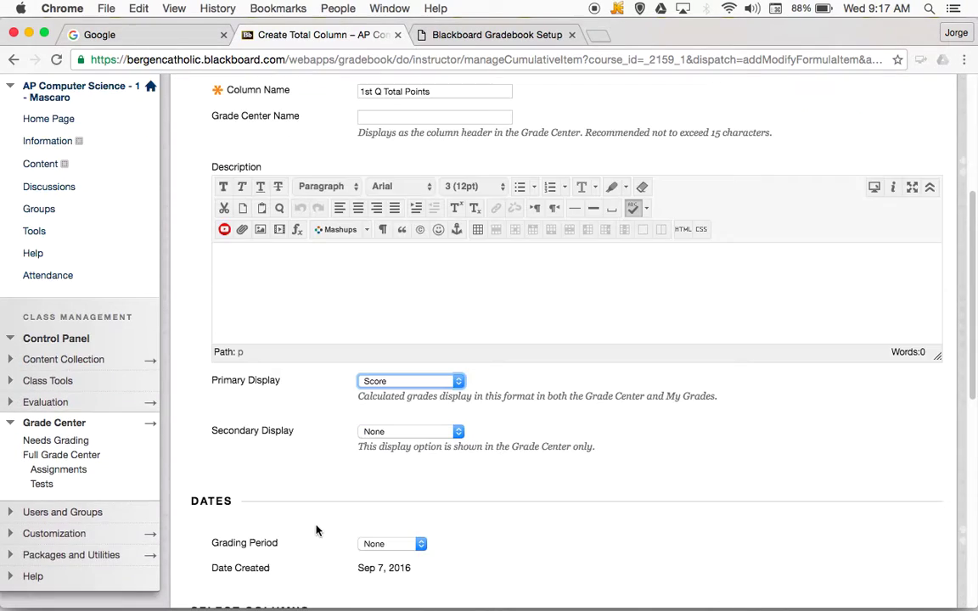
scroll(355, 476, down, 7)
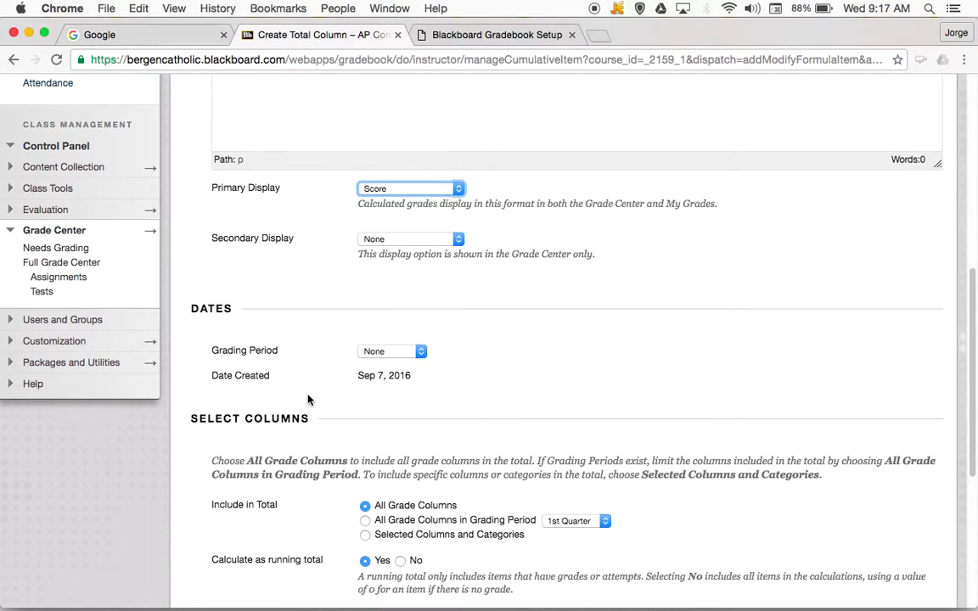
click(386, 351)
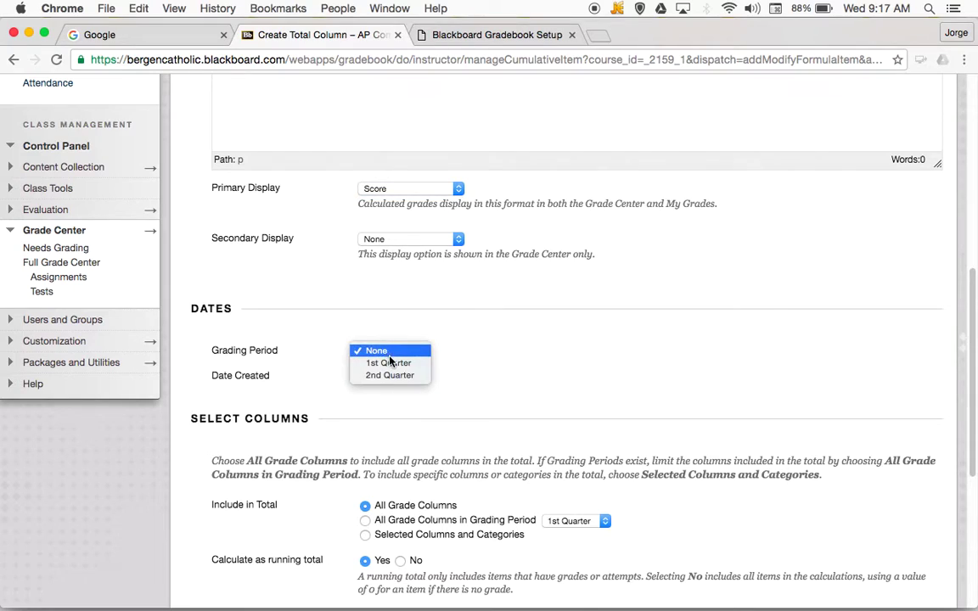
click(390, 363)
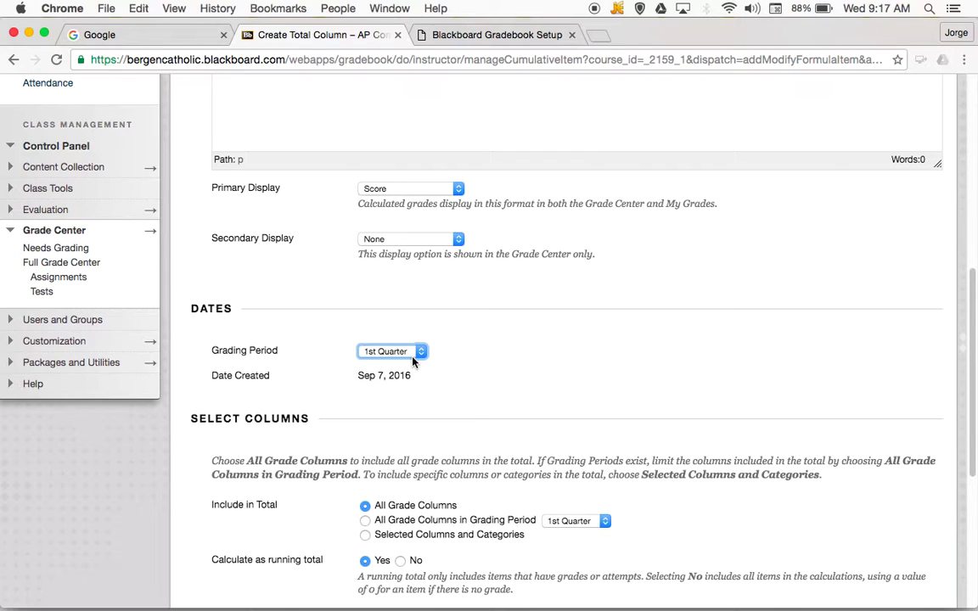
- Include all grade columns in the 1st Quarter grading period in the total and submit the column
scroll(332, 453, down, 3)
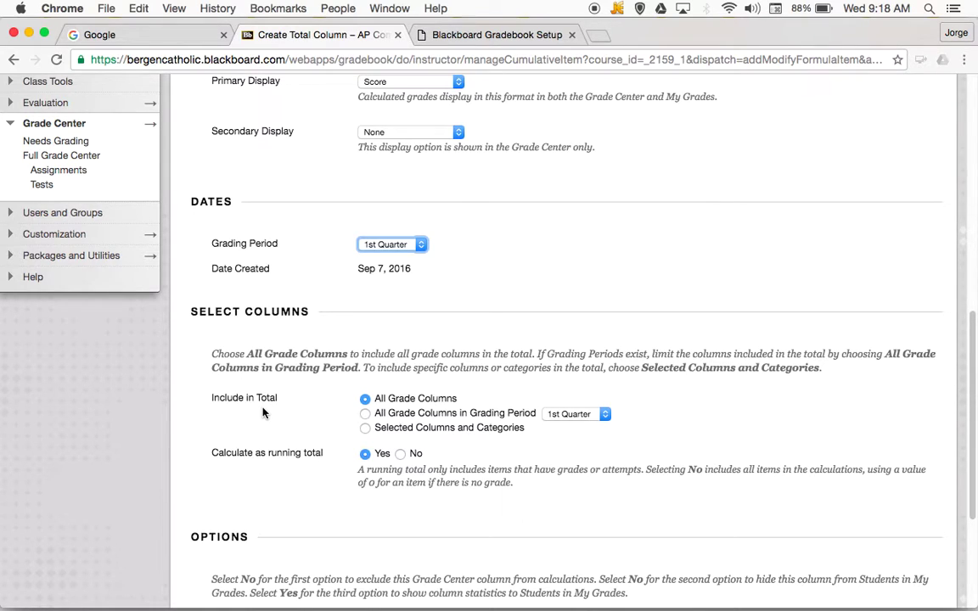
click(365, 414)
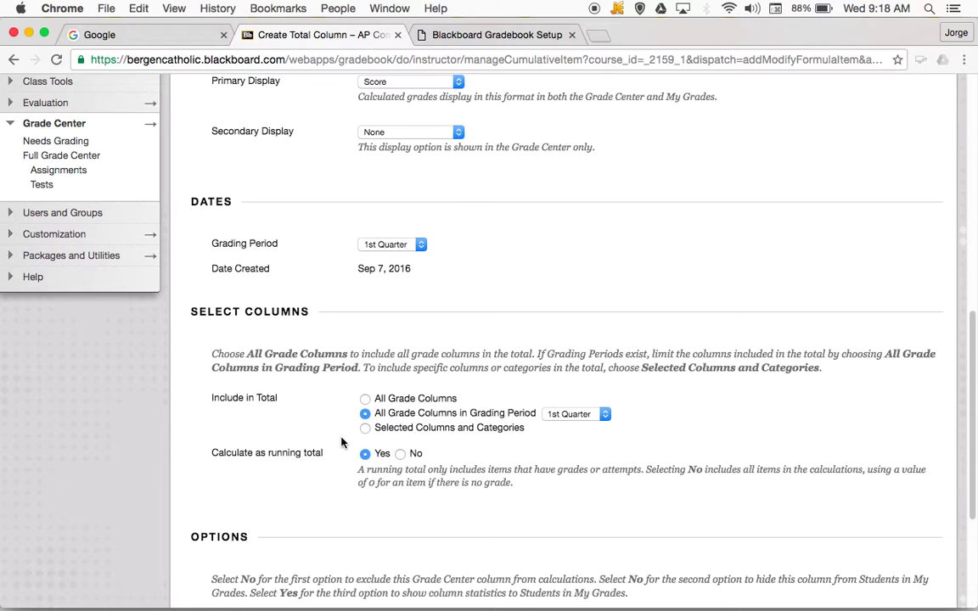
scroll(342, 442, down, 5)
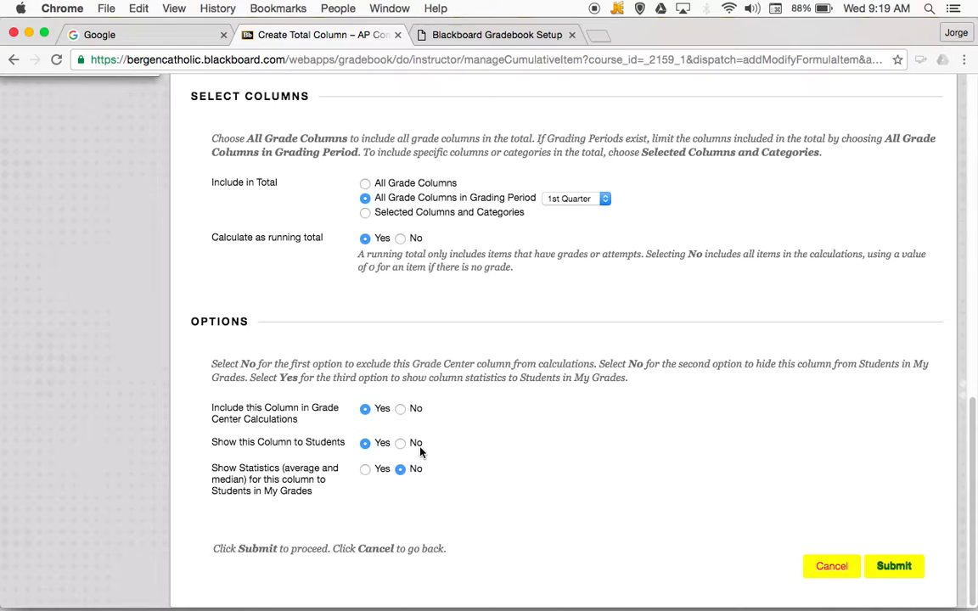
click(890, 569)
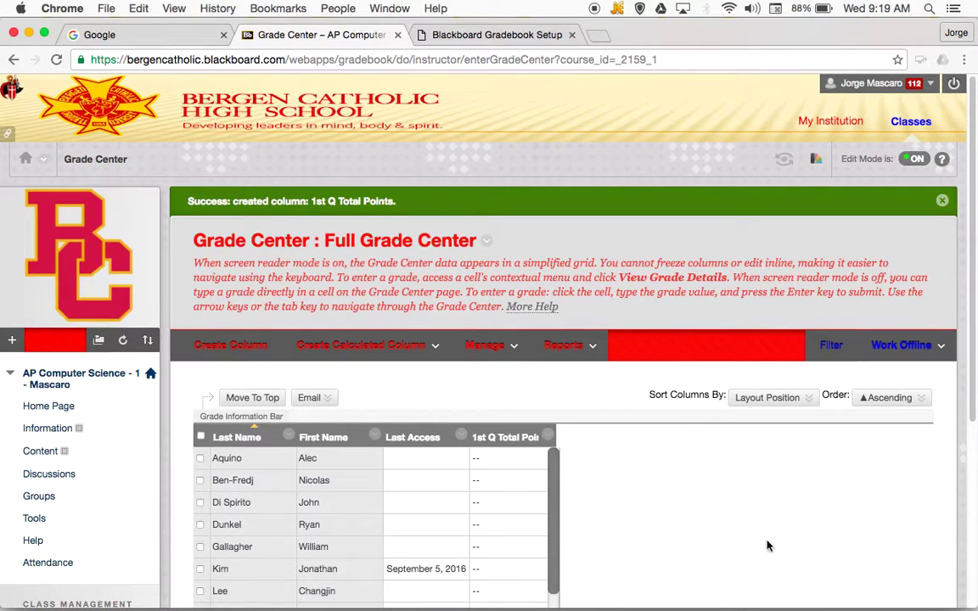
- Start a calculated average column named "1st Q Grade %"
scroll(639, 528, down, 5)
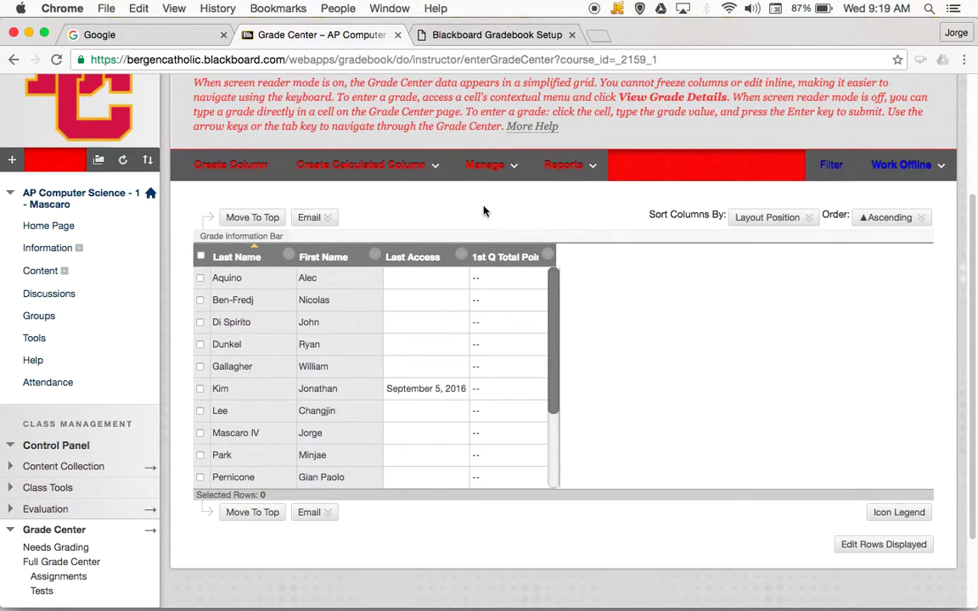
click(370, 170)
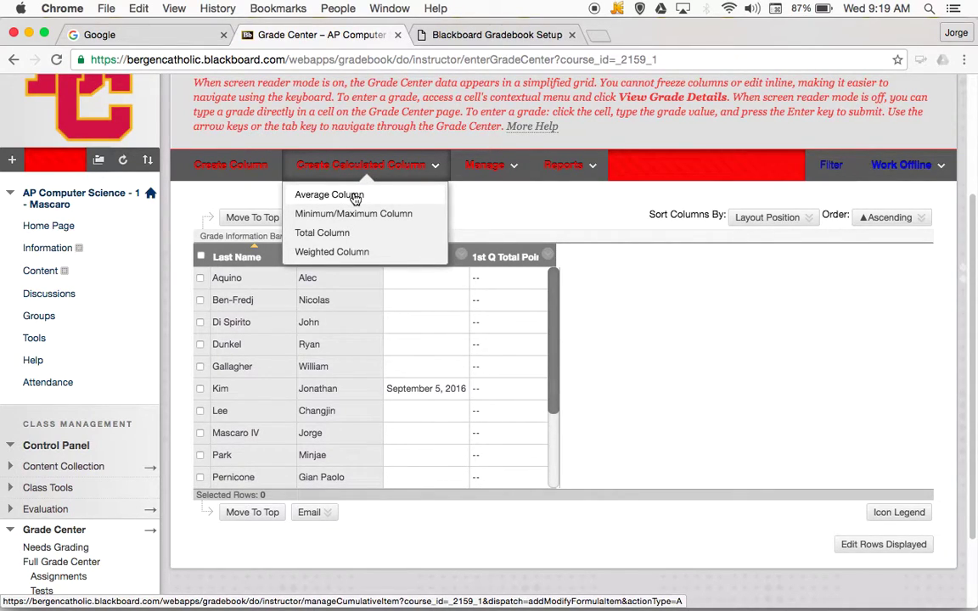
click(355, 195)
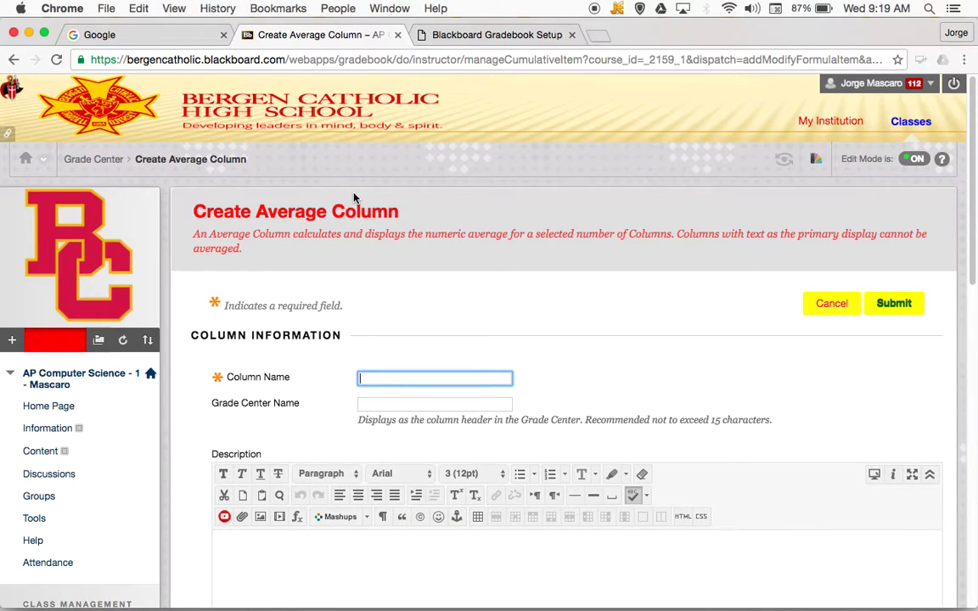
text(1st)
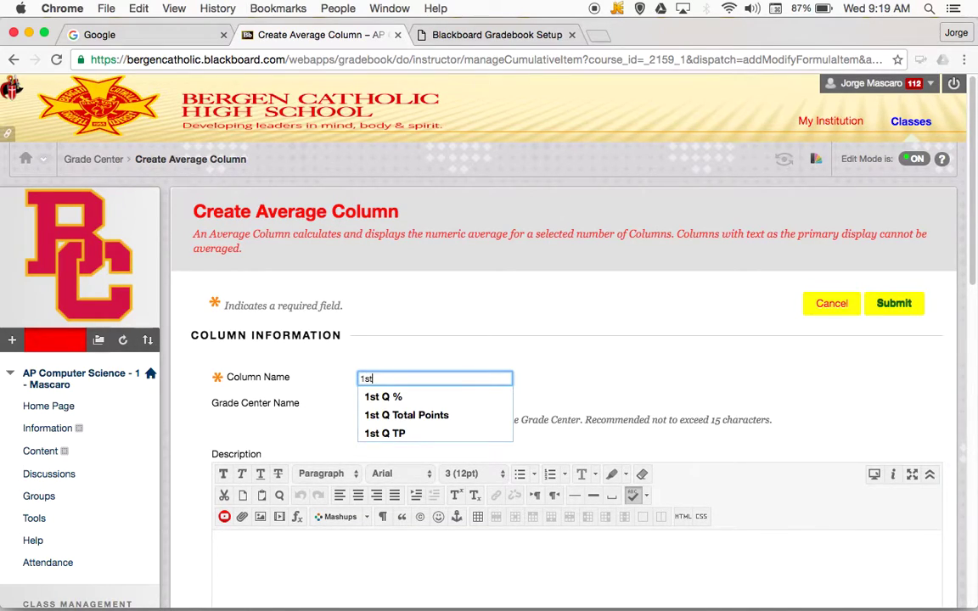
text( Q Grade)
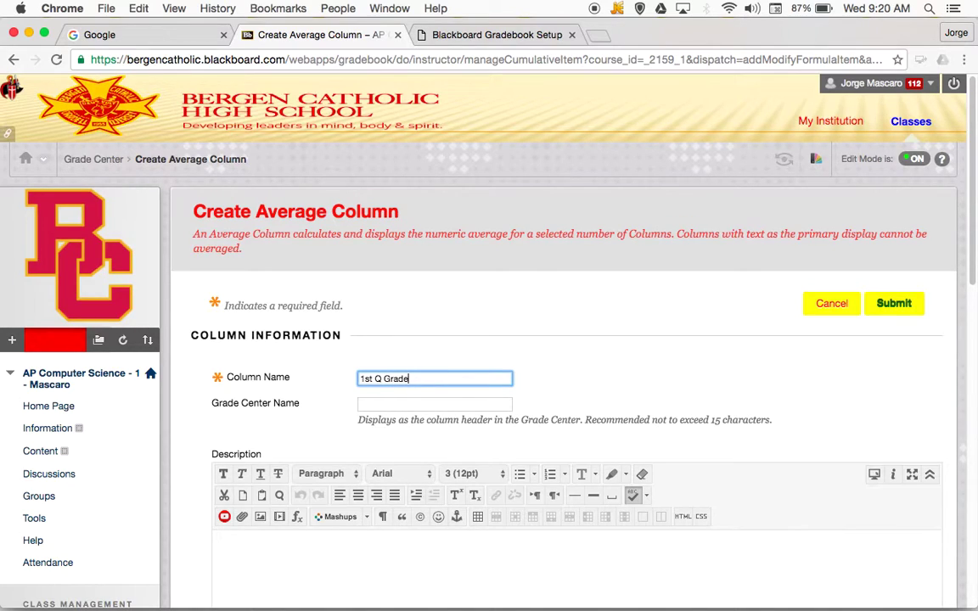
text( %)
- Set the average column's grading period to 1st Quarter and include only the 1st Q Total Points column in the average
scroll(178, 386, down, 3)
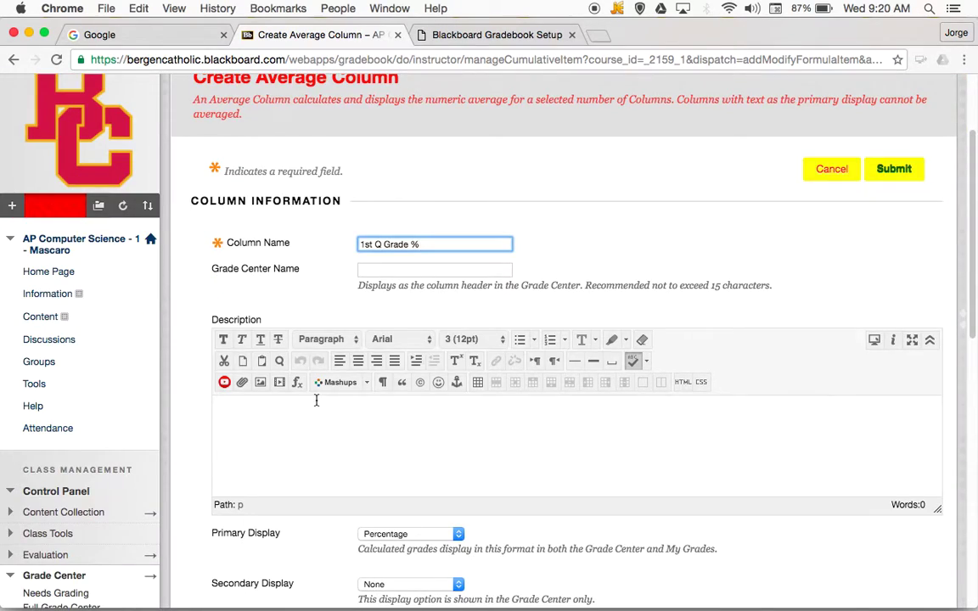
scroll(200, 412, down, 3)
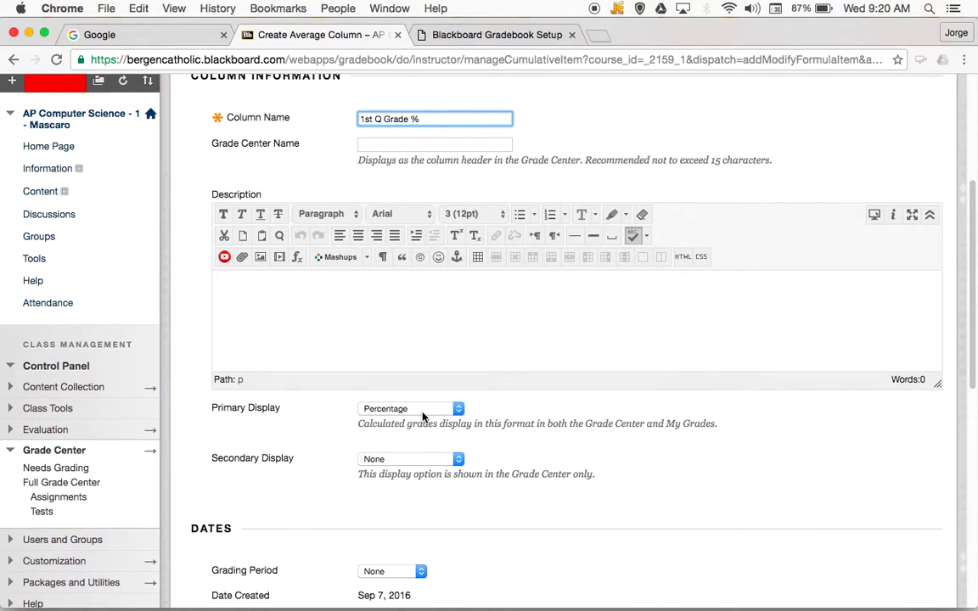
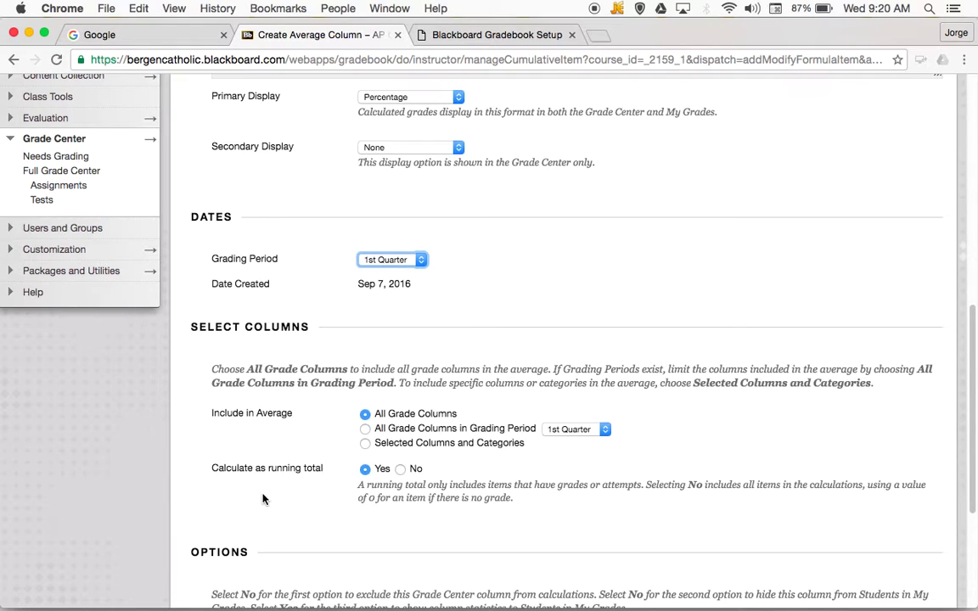
click(366, 447)
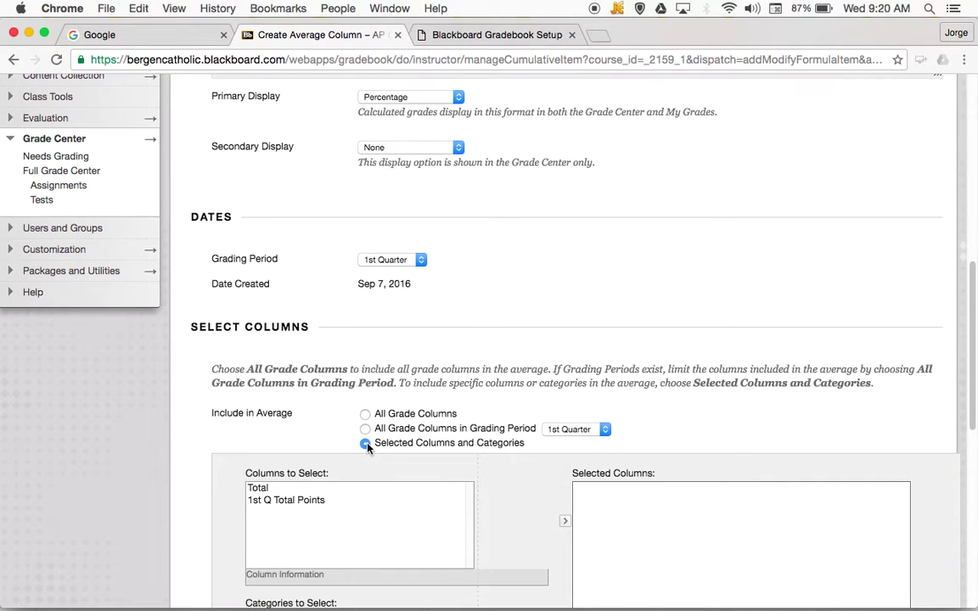
scroll(490, 485, down, 5)
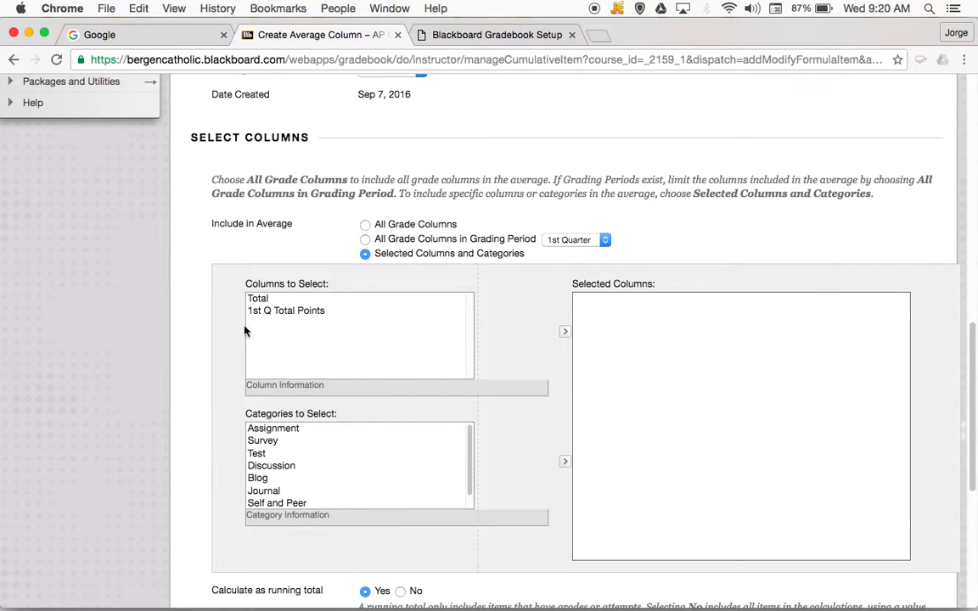
click(286, 314)
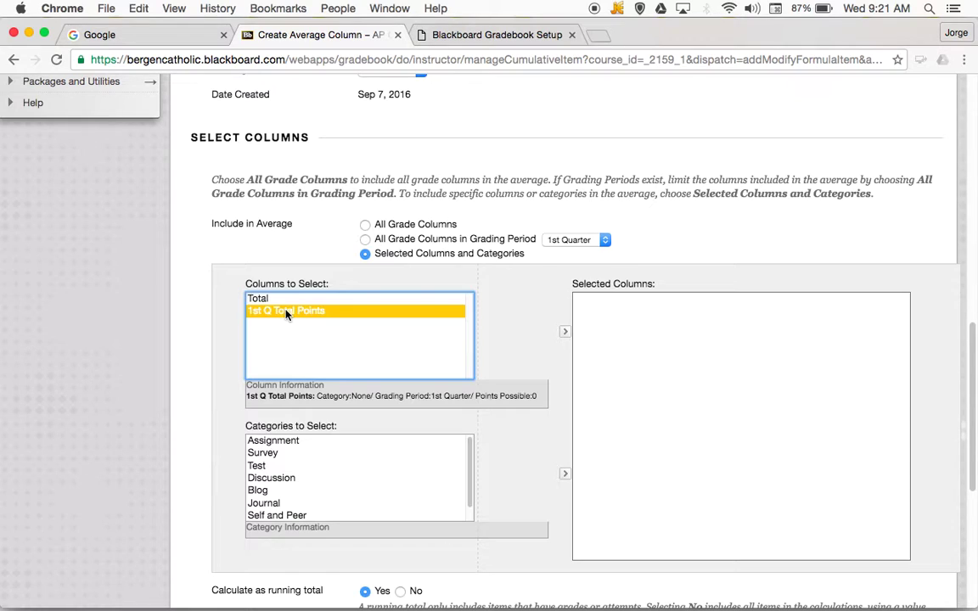
click(565, 334)
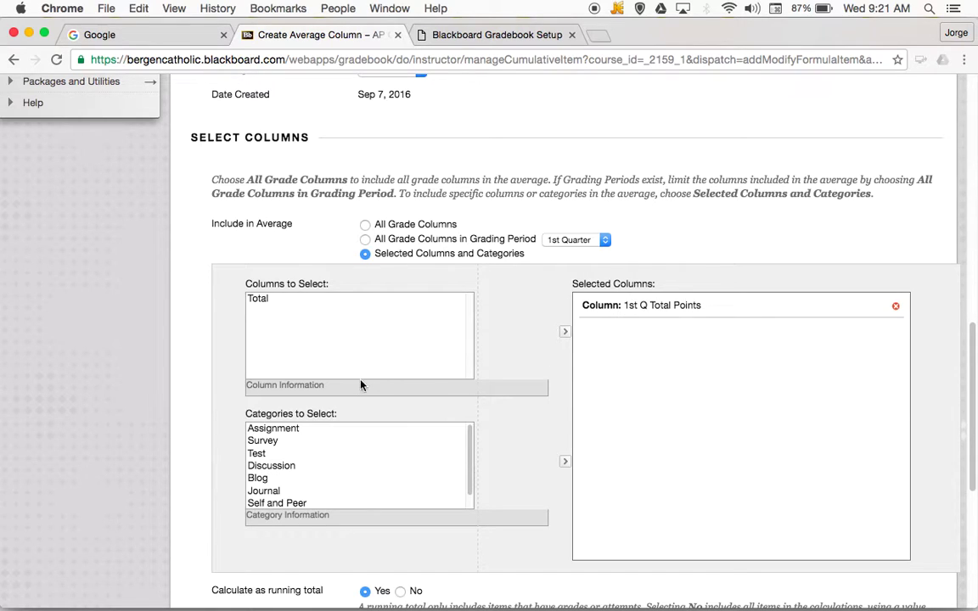
- Submit the 1st Q Grade % average column with its default running total and display options
scroll(221, 405, down, 5)
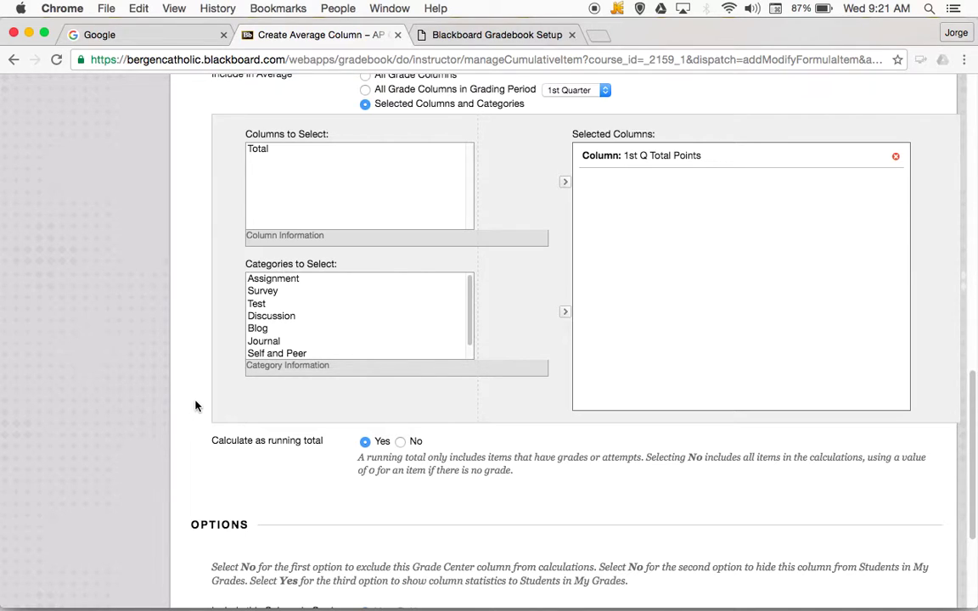
scroll(207, 396, down, 6)
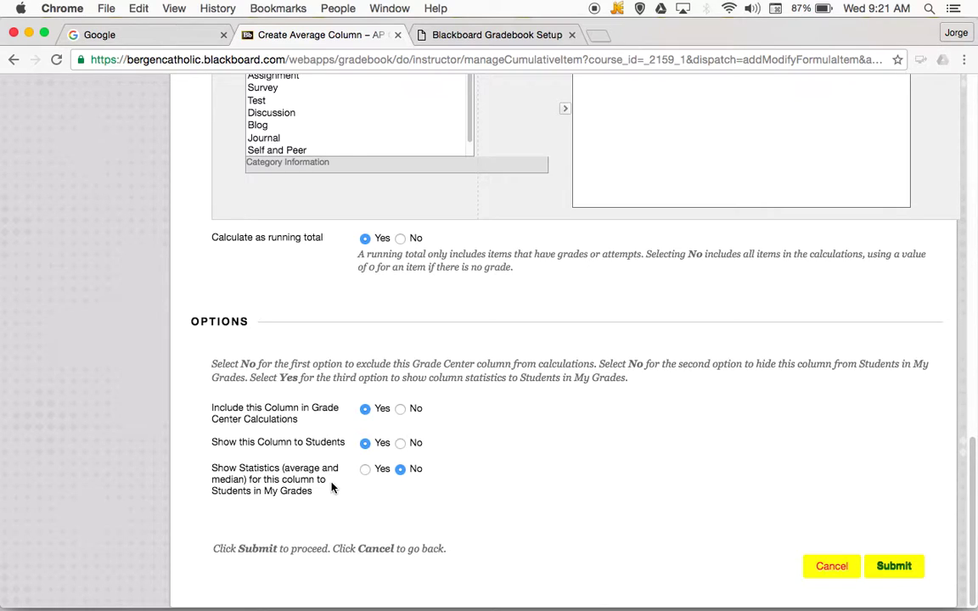
click(900, 569)
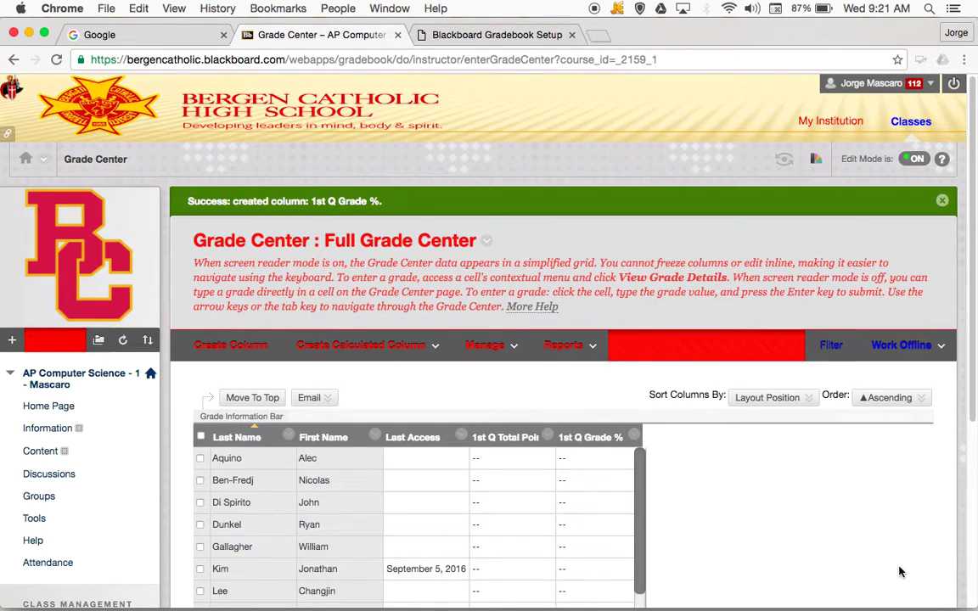
- Open the Grade Center's Column Organization page and review how the columns are arranged by grading period
scroll(734, 491, down, 5)
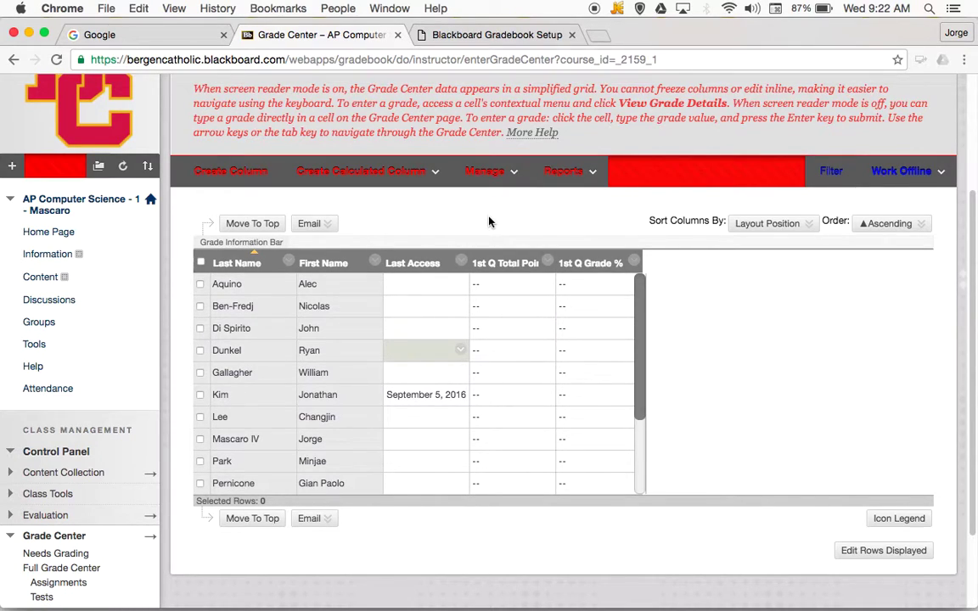
click(486, 173)
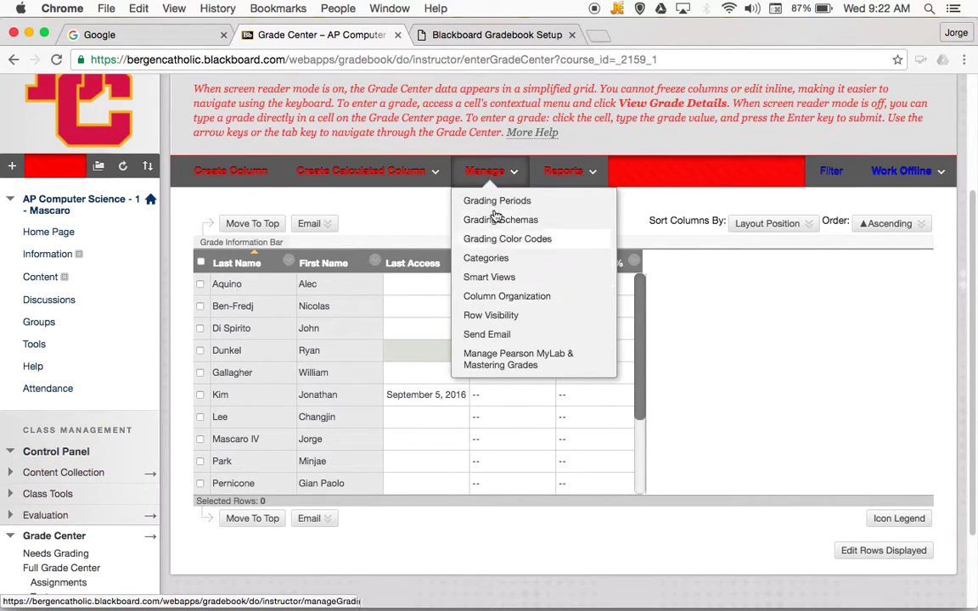
click(518, 297)
scroll(643, 366, down, 5)
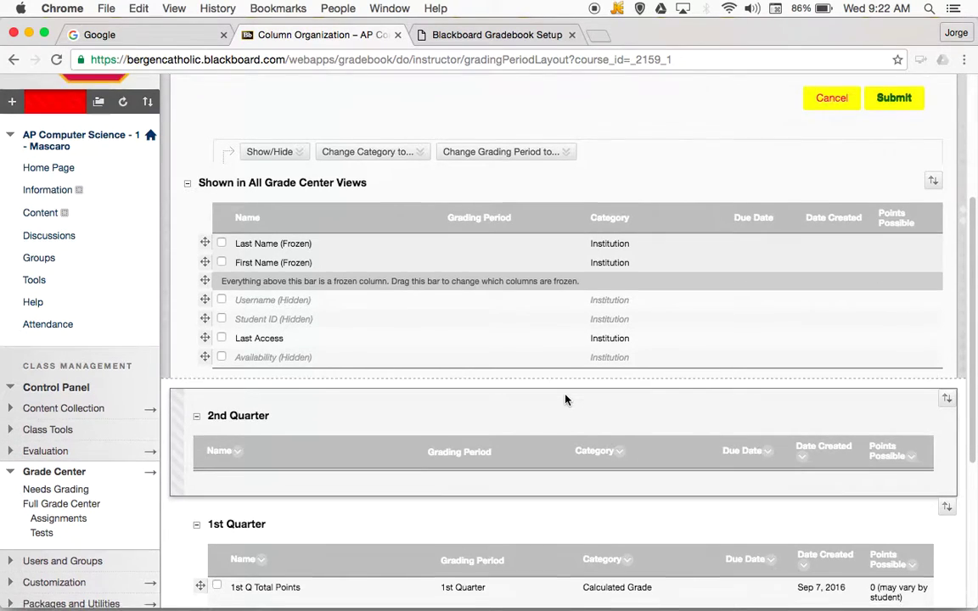
scroll(565, 397, down, 1)
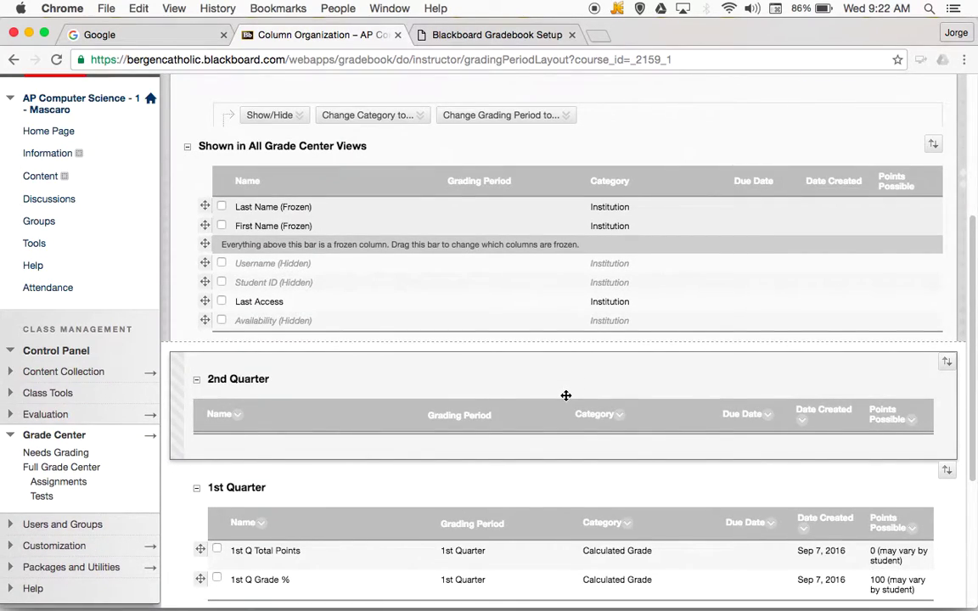
scroll(566, 396, up, 1)
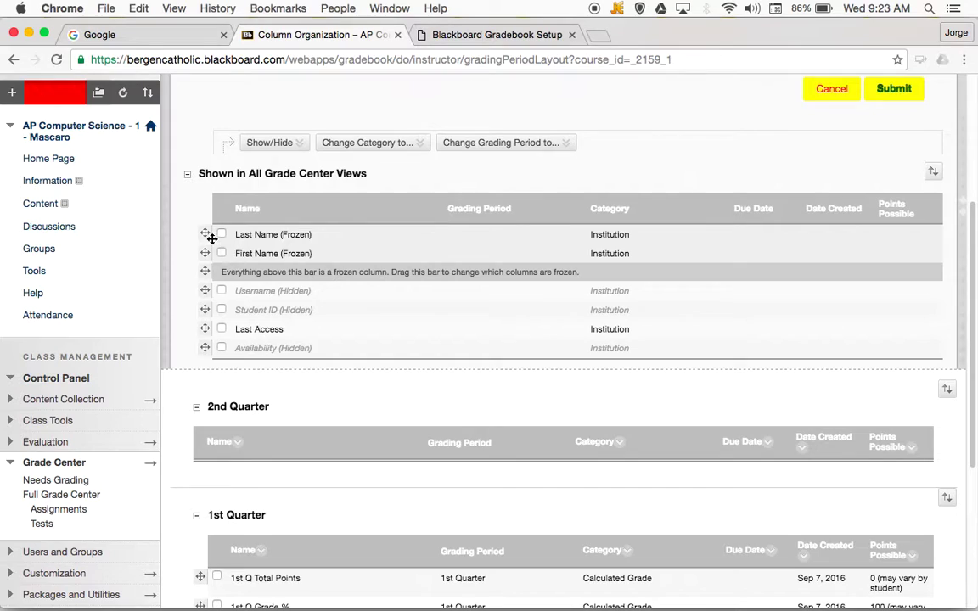
- Try swapping the frozen Last Name and First Name columns, and restore Last Name to the first position
mouse_move(206, 233)
mouse_down()
mouse_move(207, 259)
mouse_move(206, 228)
mouse_up()
click(205, 234)
mouse_move(206, 234)
mouse_down()
mouse_move(201, 253)
mouse_move(203, 231)
mouse_up()
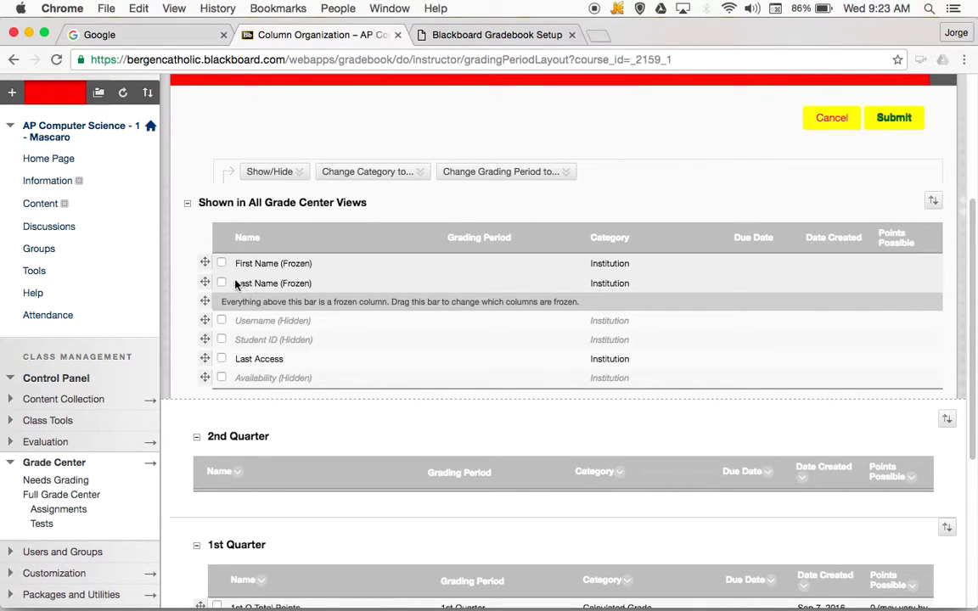
click(206, 283)
drag(206, 283, 205, 258)
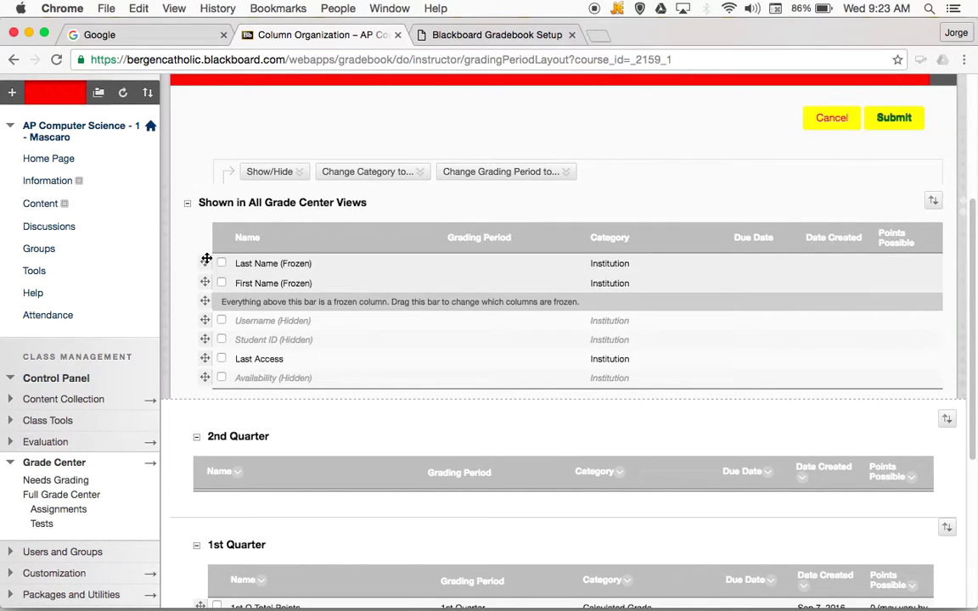
- Move the 1st Q Grade % column above 1st Q Total Points in the 1st Quarter section
scroll(205, 264, down, 5)
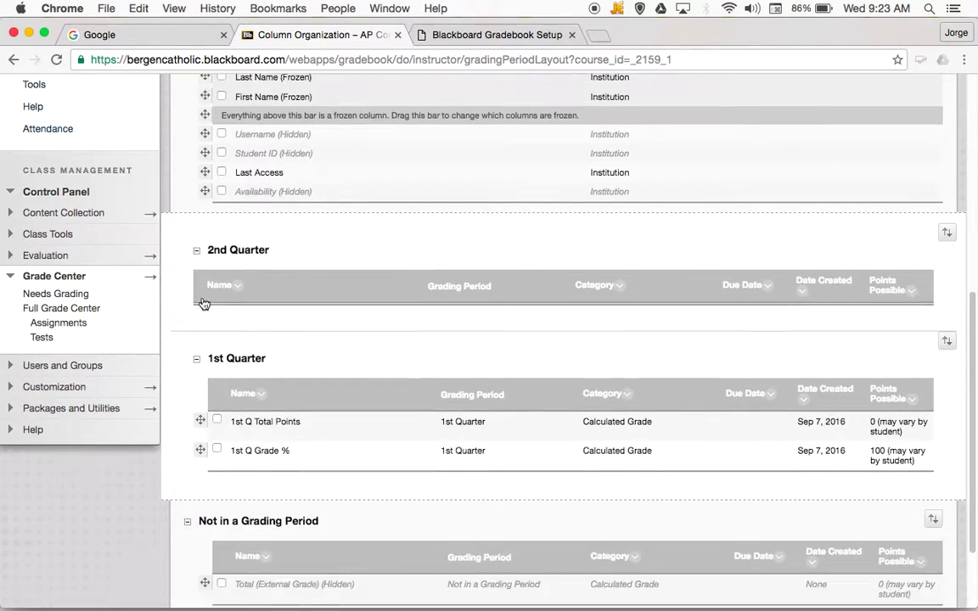
scroll(205, 304, down, 2)
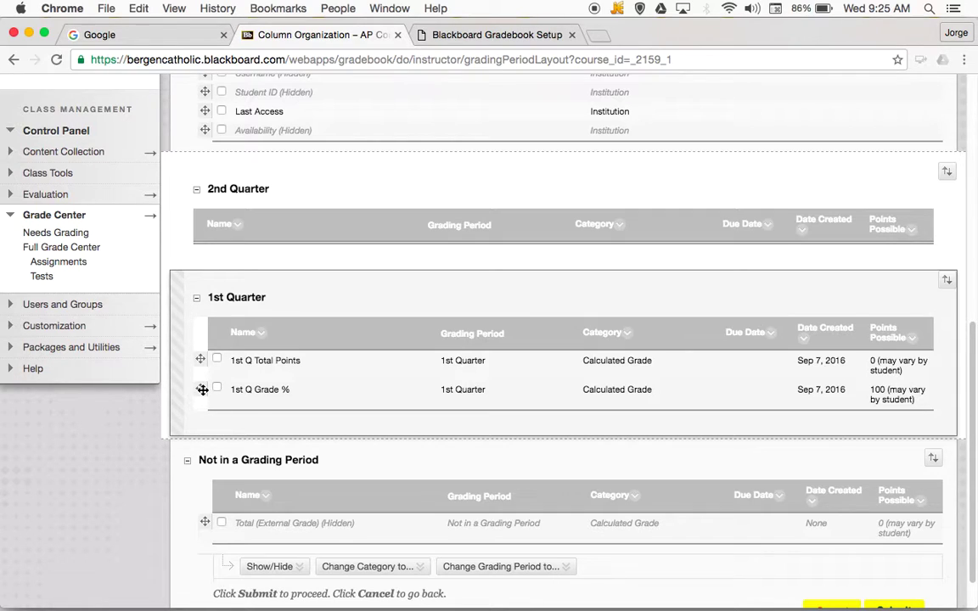
drag(202, 390, 196, 359)
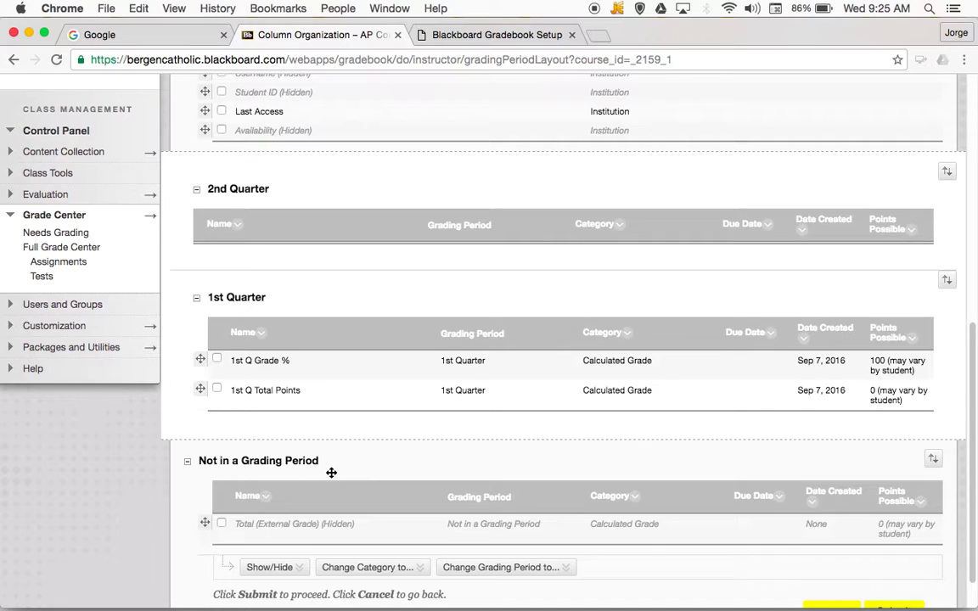
- Examine the options for changing the category and grading period of columns without applying any
scroll(331, 473, down, 1)
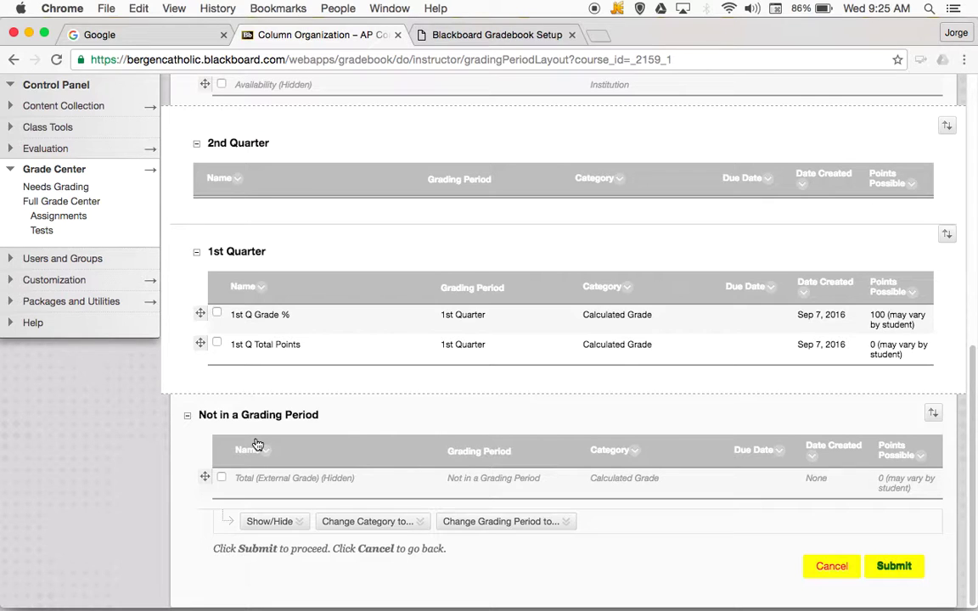
scroll(384, 393, up, 7)
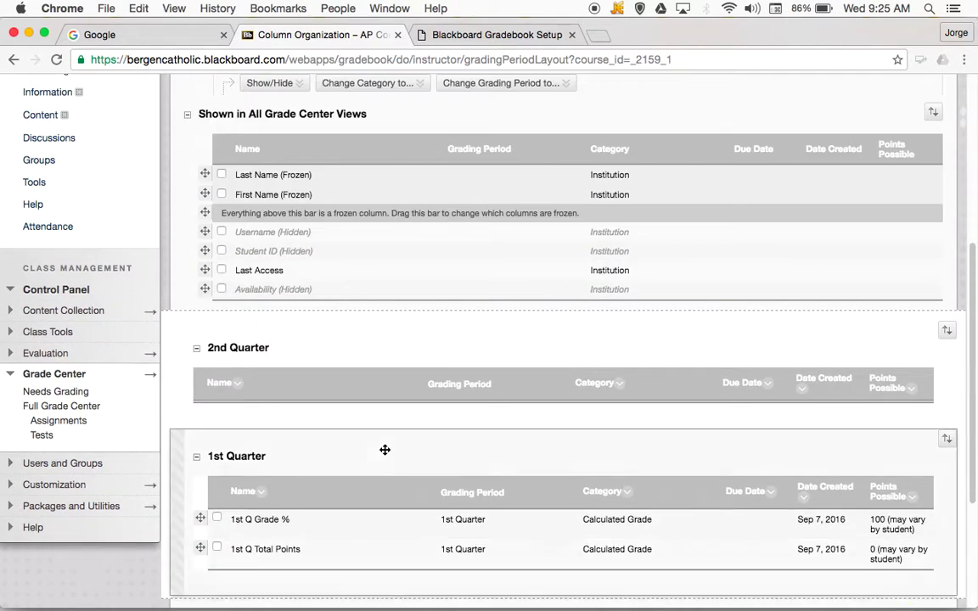
scroll(384, 450, up, 3)
scroll(385, 450, down, 10)
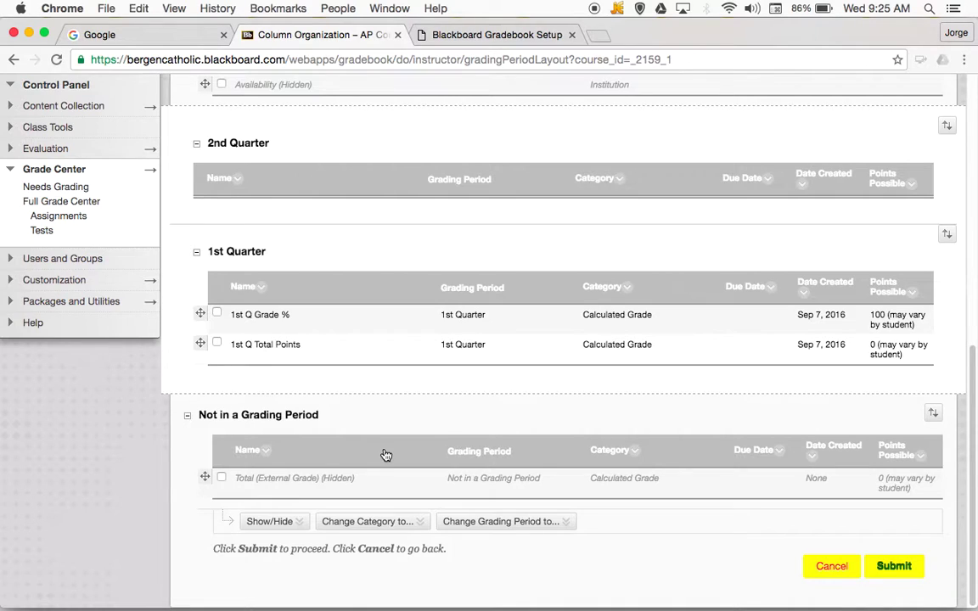
click(369, 522)
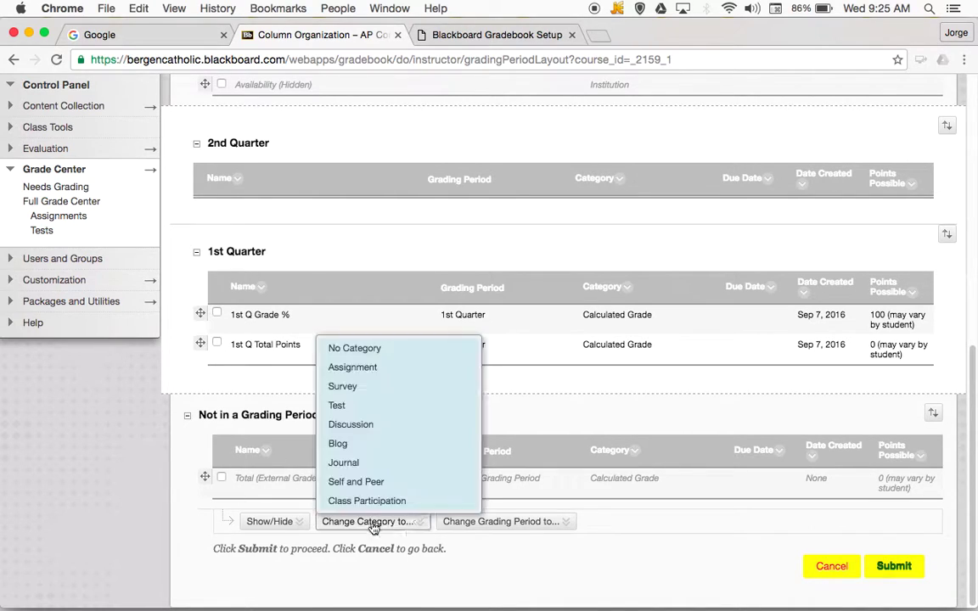
click(357, 473)
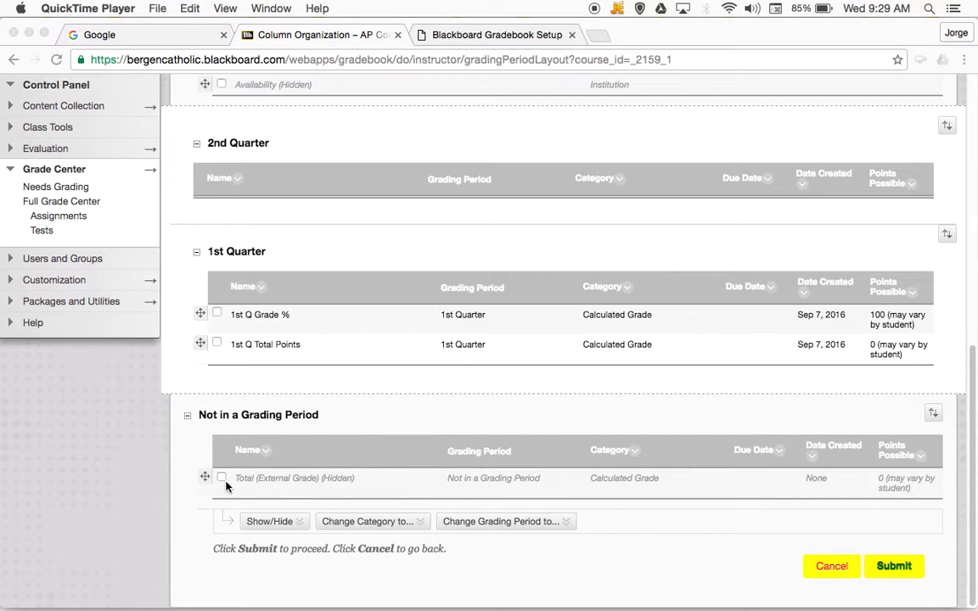
click(480, 527)
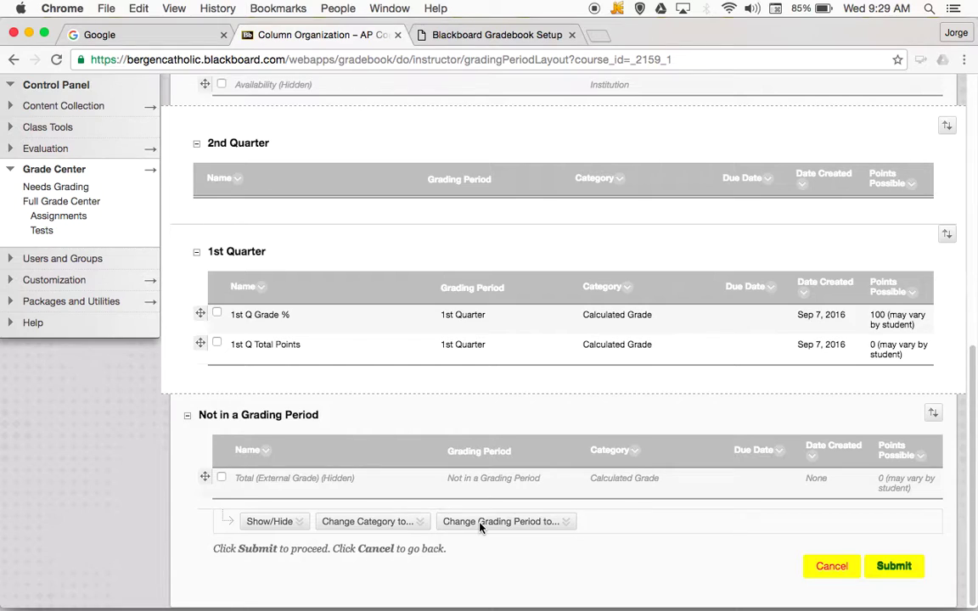
click(481, 524)
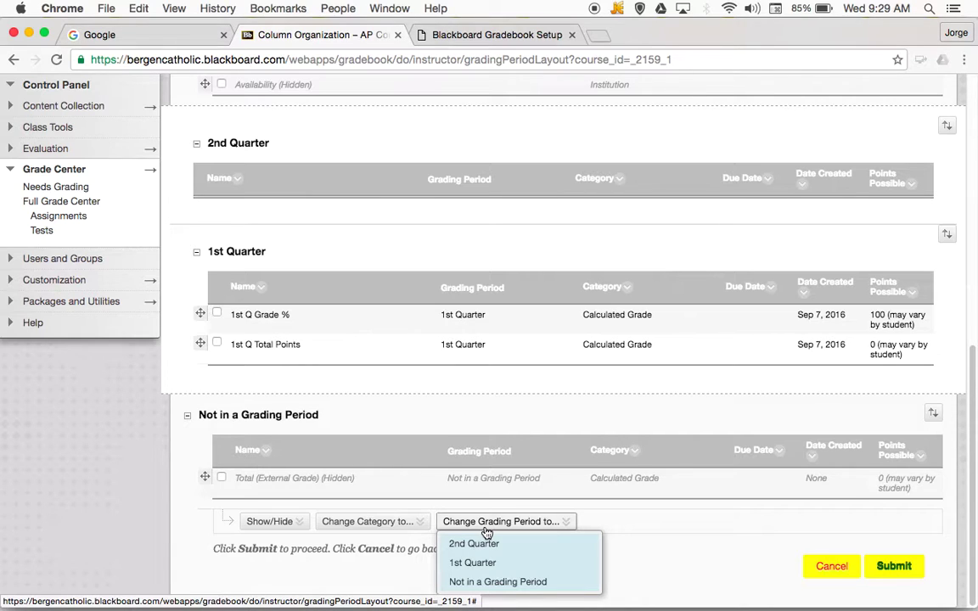
click(486, 530)
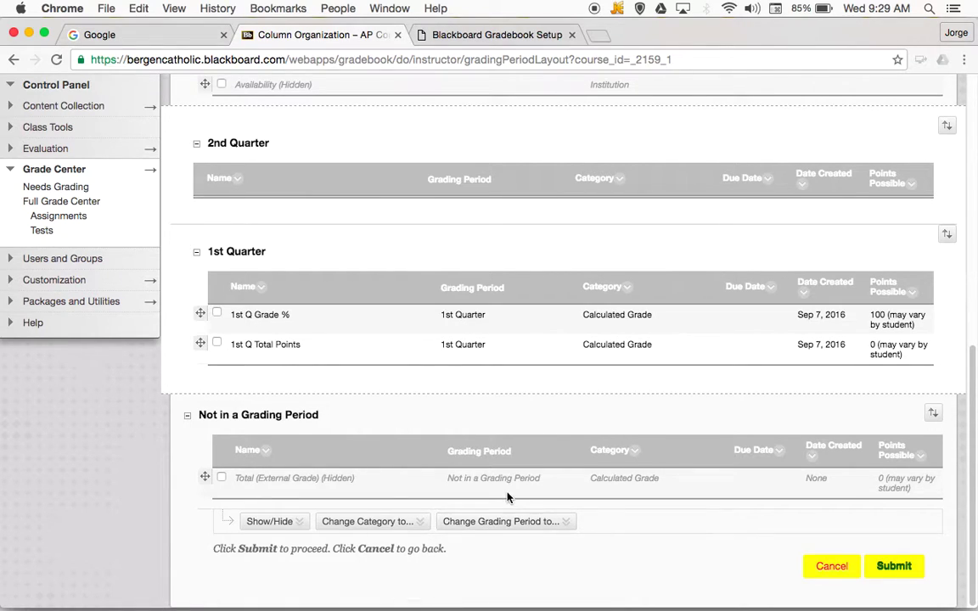
- Submit the new column organization
scroll(508, 526, up, 3)
scroll(519, 493, up, 3)
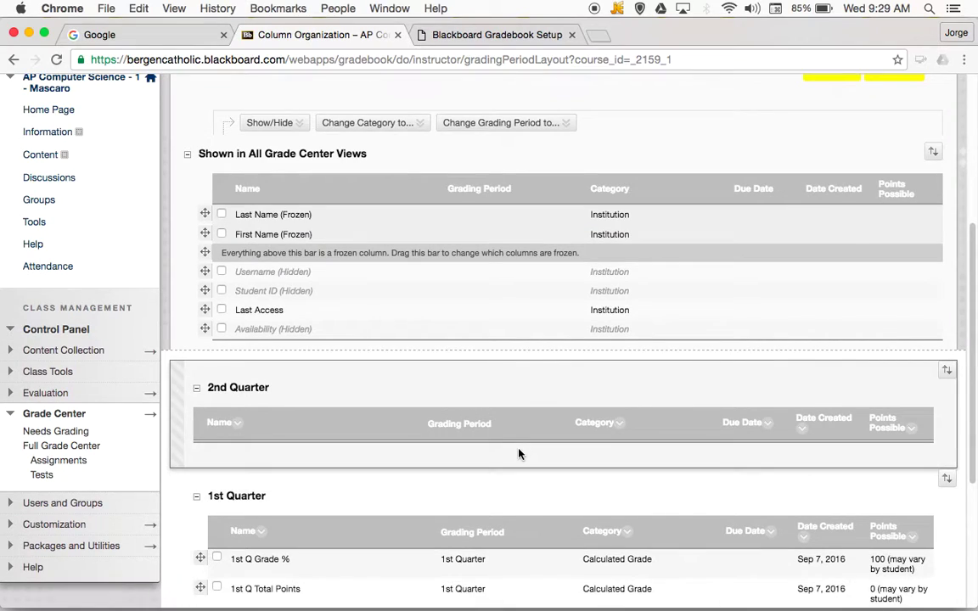
scroll(520, 454, down, 5)
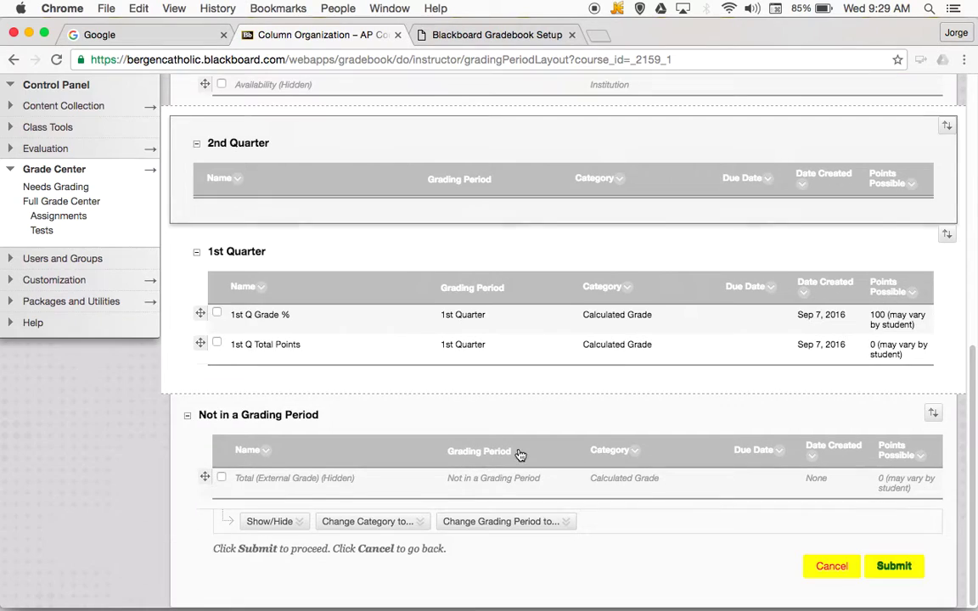
click(895, 569)
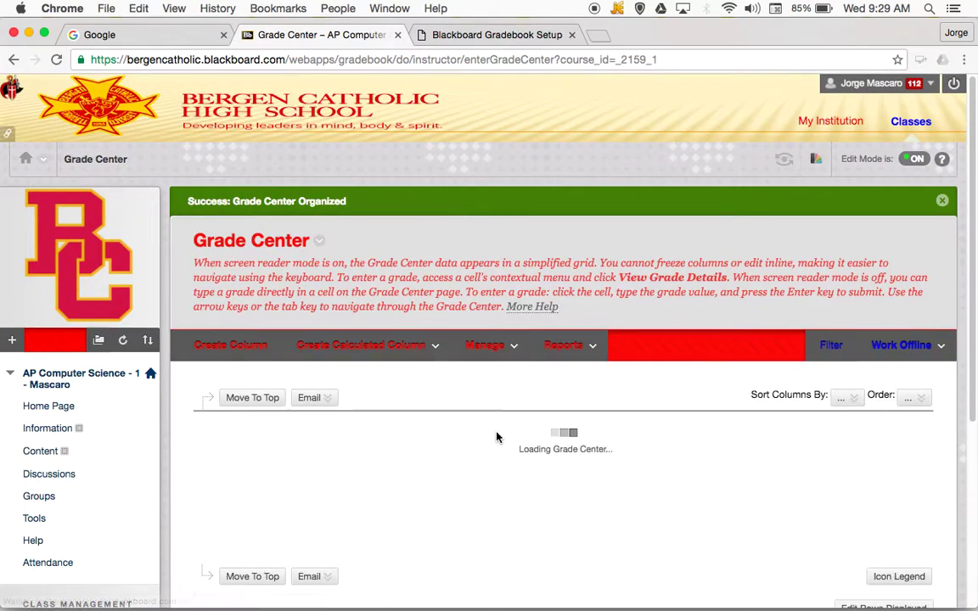
- Set the 1st Q Grade % column as the external grade
scroll(671, 476, down, 3)
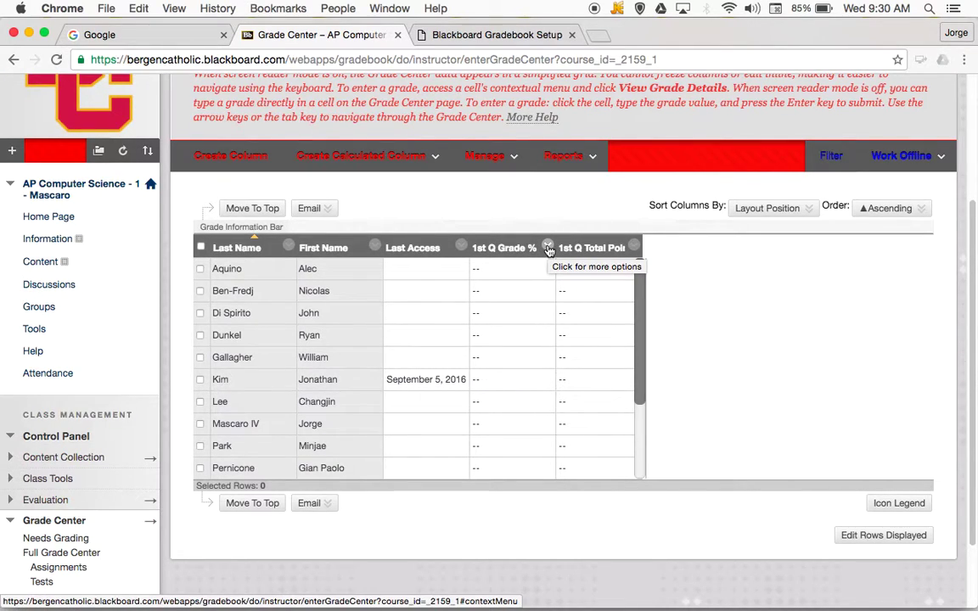
click(548, 248)
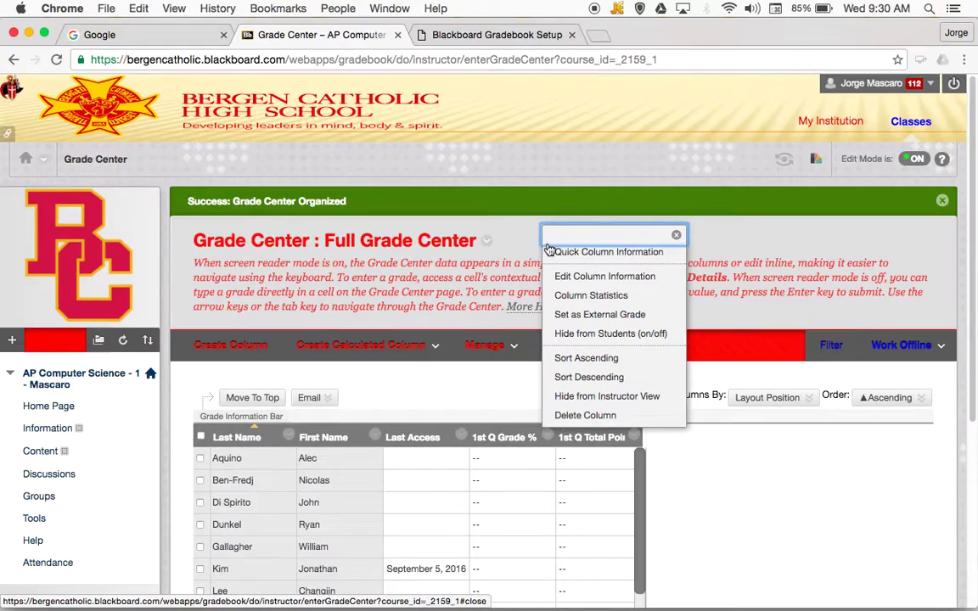
click(572, 315)
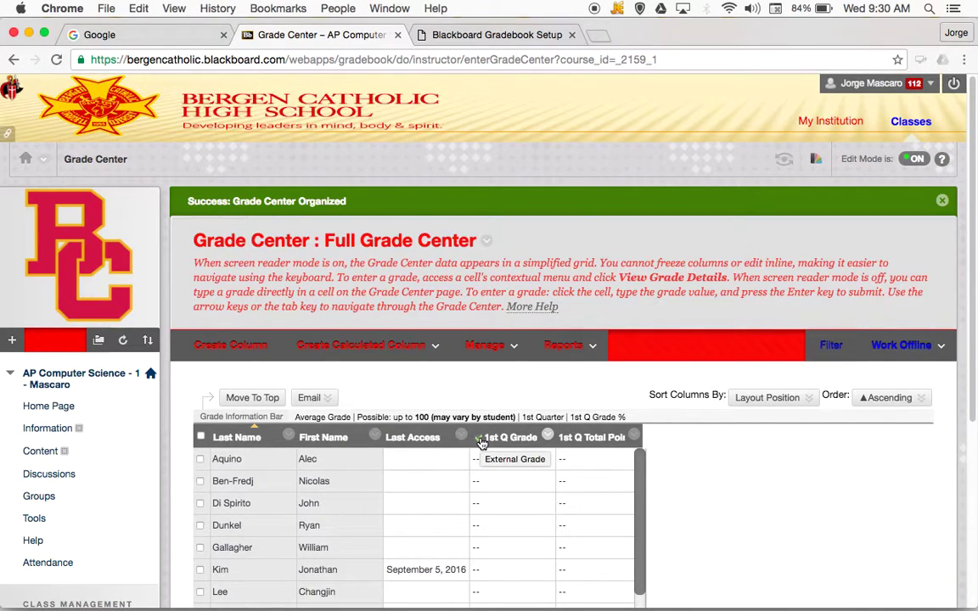
scroll(701, 485, down, 5)
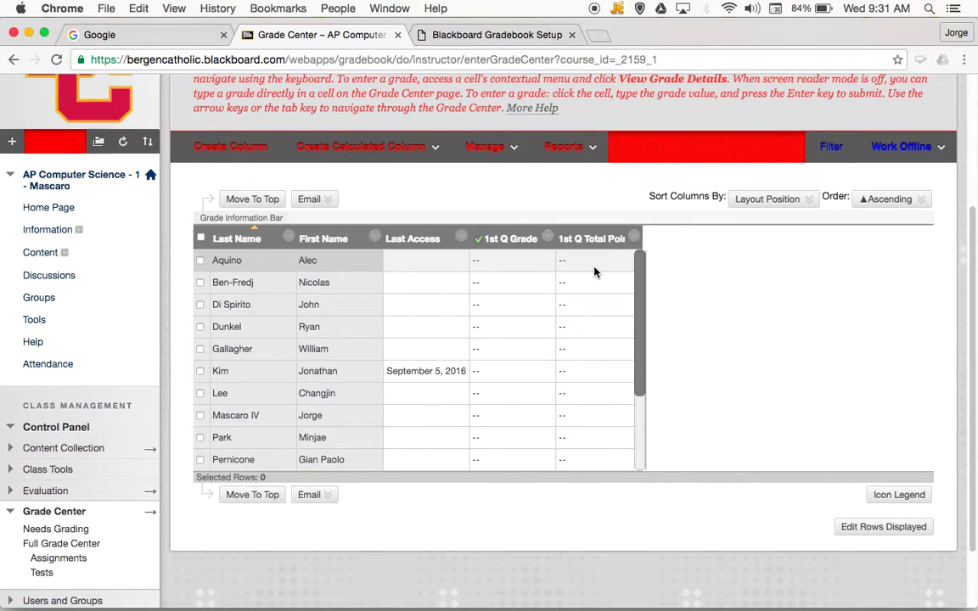
mouse_move(595, 246)
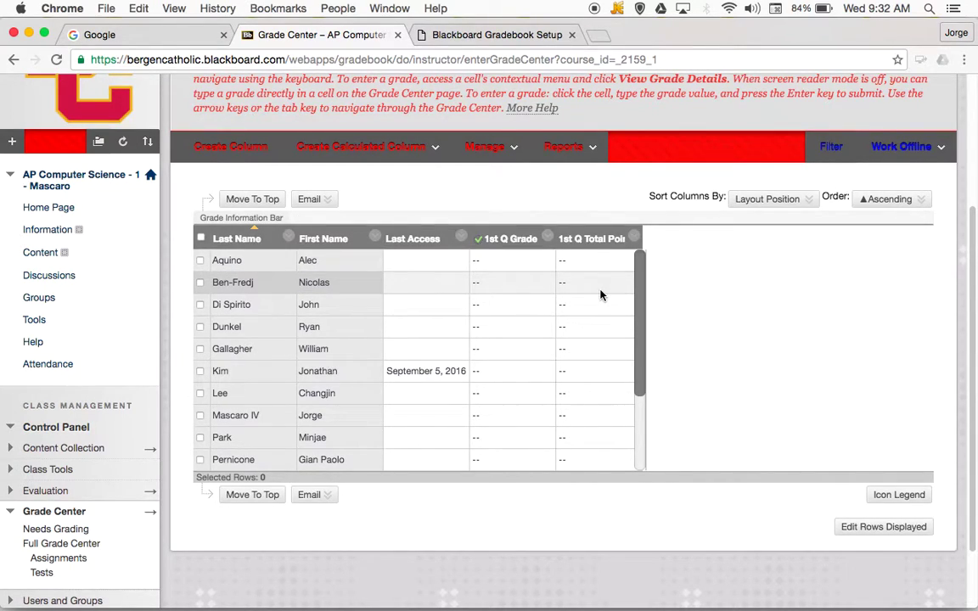